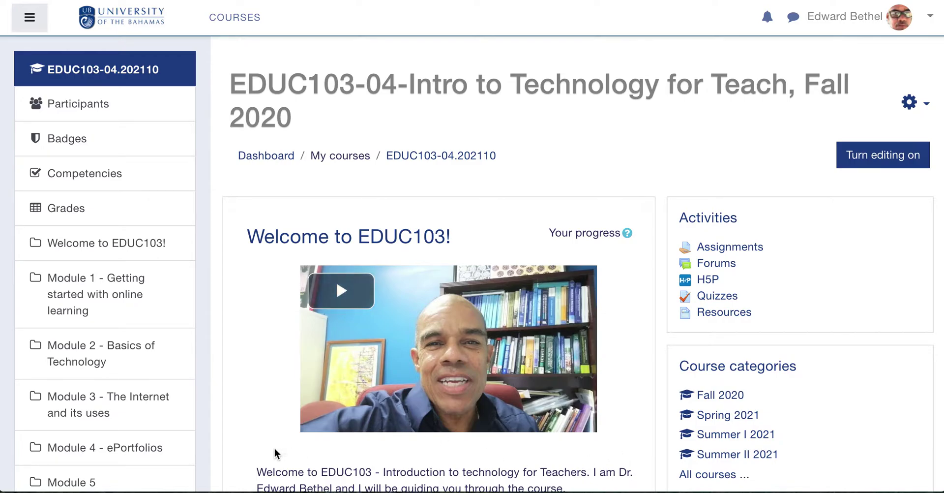
Open the gradebook setup for the EDUC103-04 course and review its grade categories and items
{"action": "left_click", "coordinate": [66, 216]}
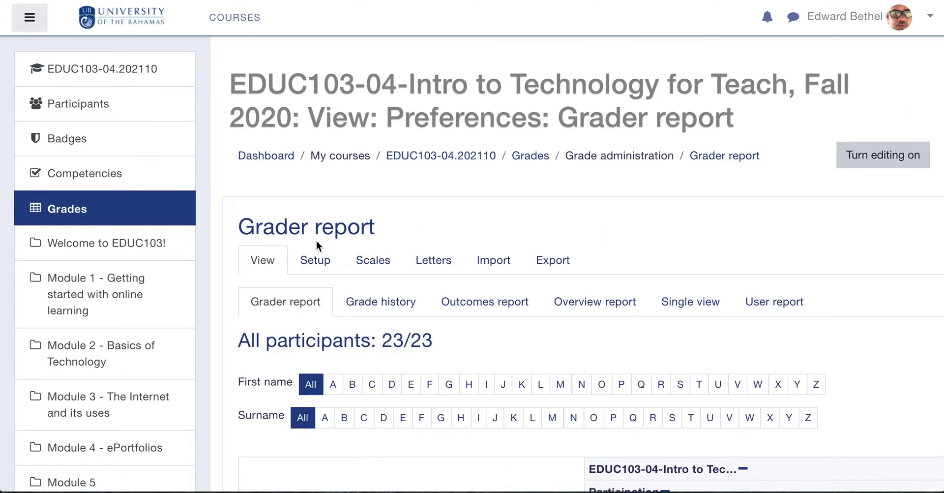
{"action": "left_click", "coordinate": [319, 265]}
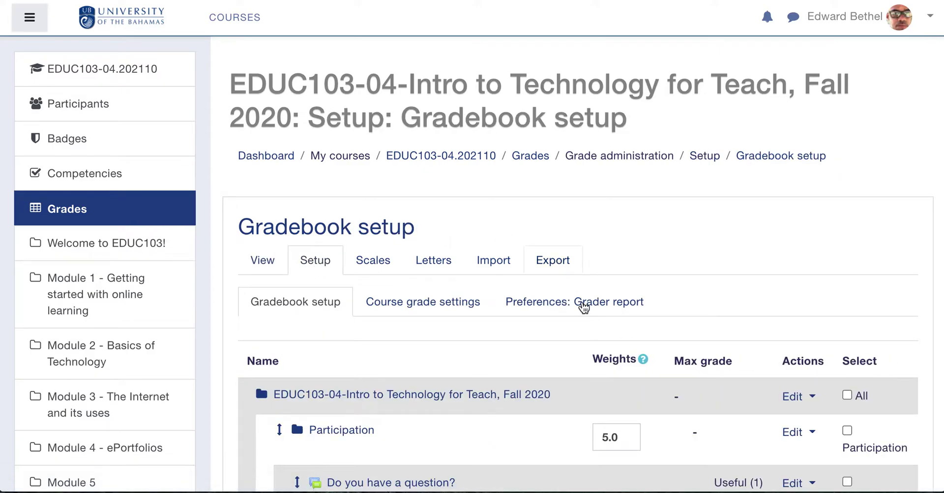
{"action": "scroll", "coordinate": [496, 452], "scroll_direction": "down", "scroll_amount": 5}
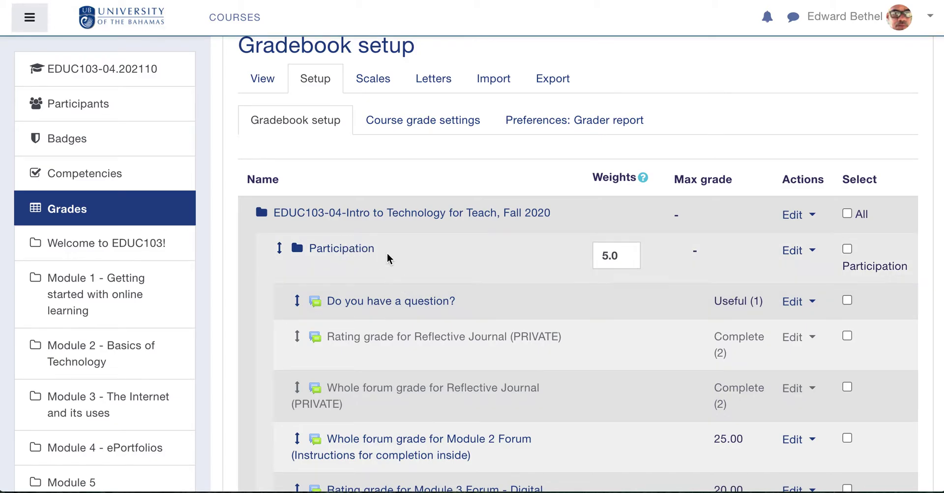
{"action": "scroll", "coordinate": [369, 248], "scroll_direction": "down", "scroll_amount": 8}
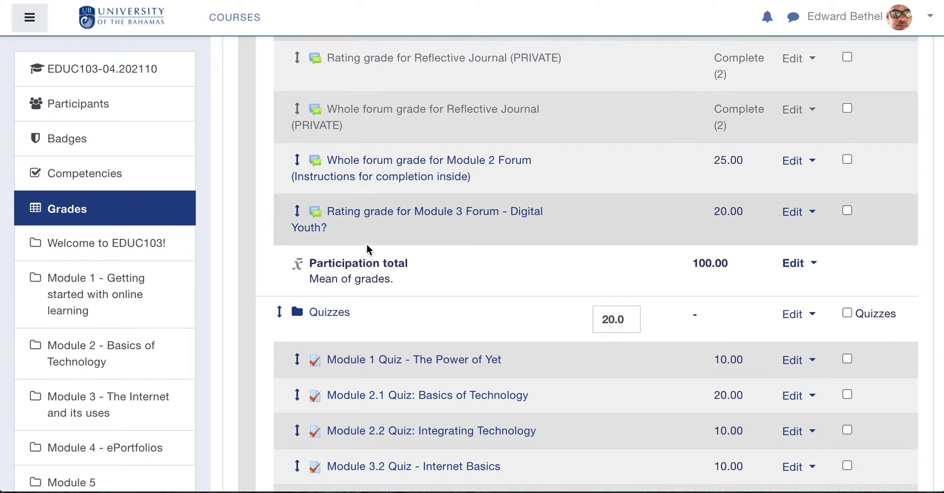
{"action": "scroll", "coordinate": [367, 317], "scroll_direction": "down", "scroll_amount": 11}
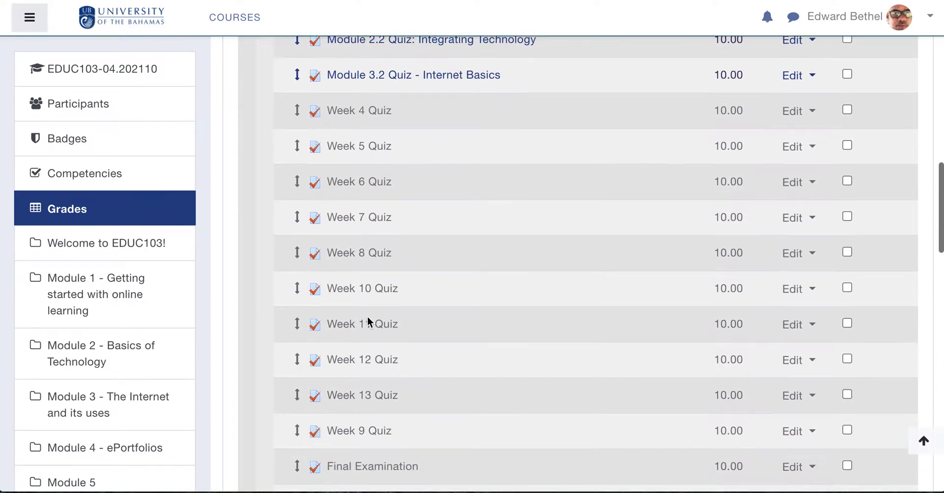
{"action": "scroll", "coordinate": [367, 316], "scroll_direction": "up", "scroll_amount": 20}
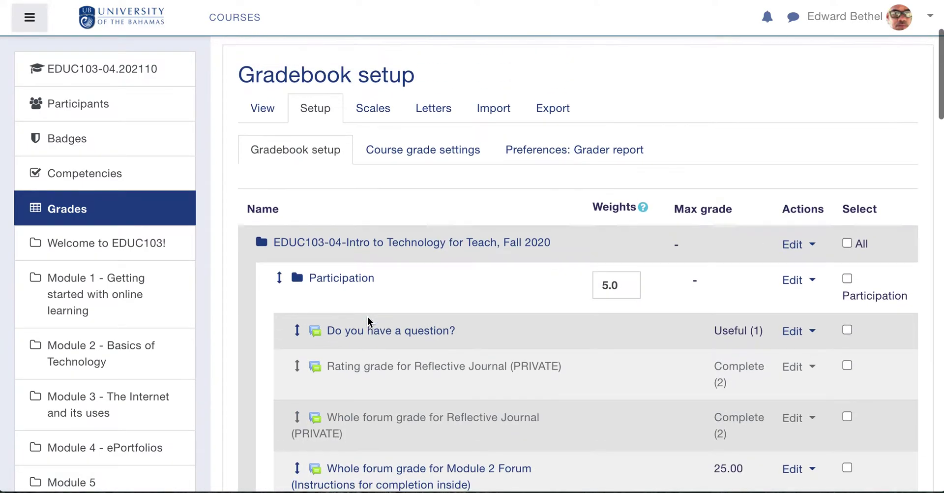
{"action": "scroll", "coordinate": [368, 316], "scroll_direction": "up", "scroll_amount": 2}
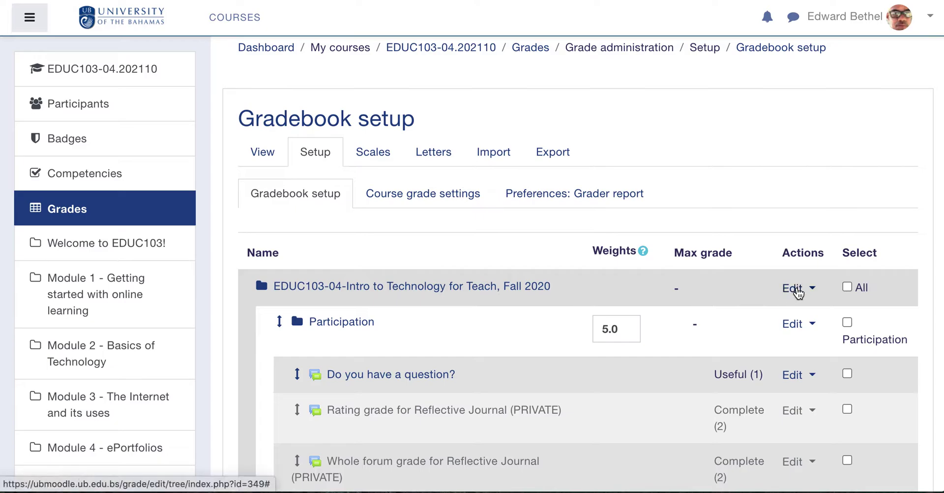
Set the top-level course category's aggregation to Weighted mean of grades and save the changes
{"action": "left_click", "coordinate": [798, 291]}
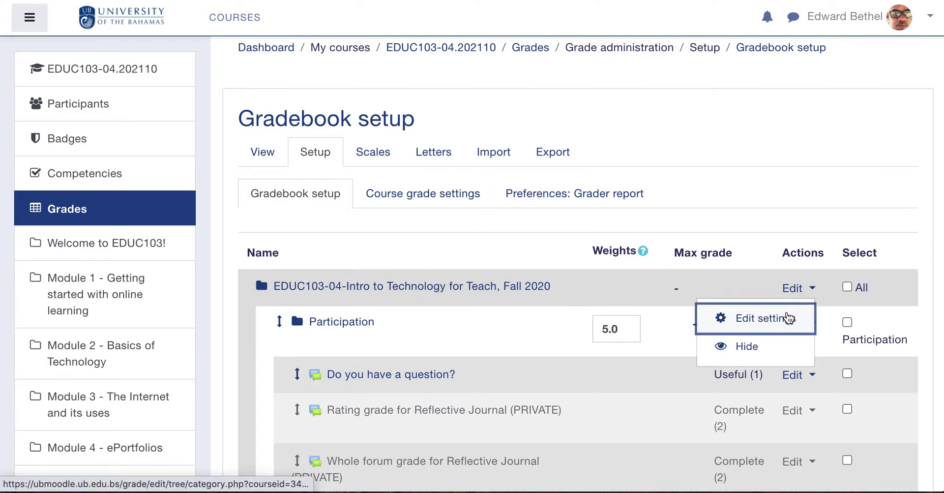
{"action": "left_click", "coordinate": [786, 317]}
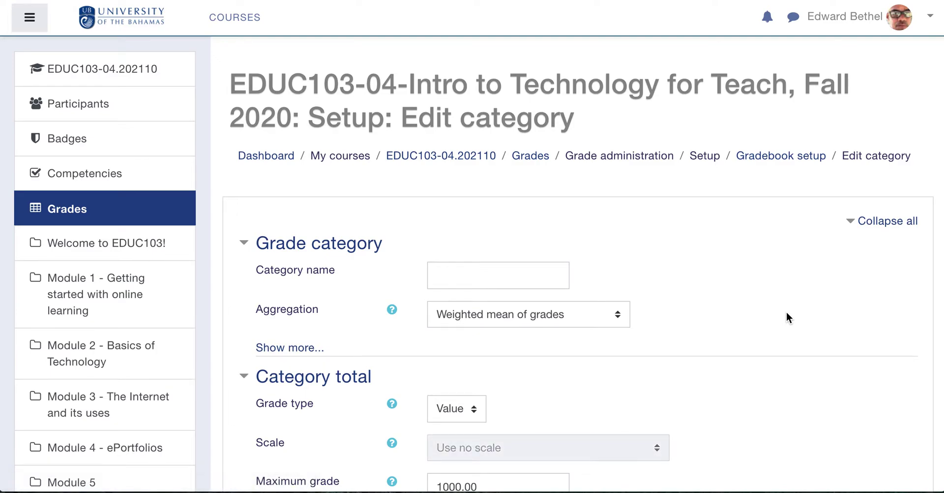
{"action": "left_click", "coordinate": [525, 325]}
{"action": "left_click", "coordinate": [531, 314]}
{"action": "scroll", "coordinate": [683, 342], "scroll_direction": "down", "scroll_amount": 5}
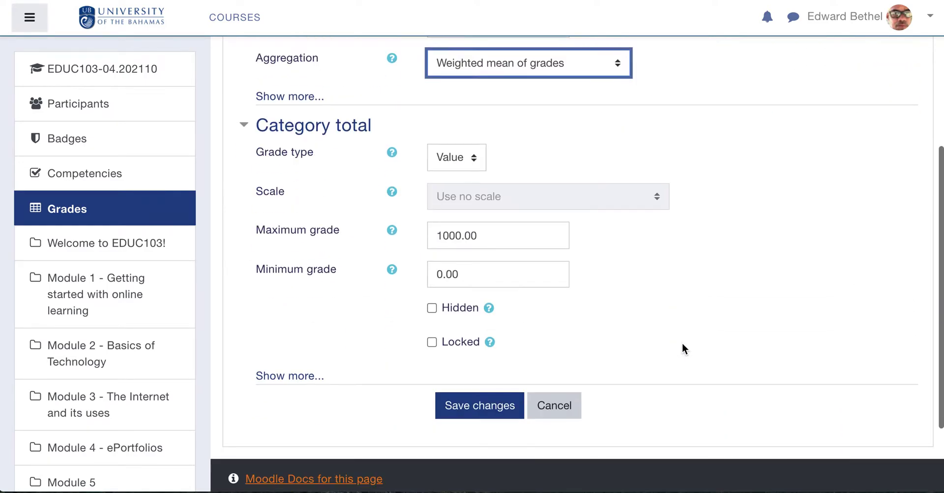
{"action": "scroll", "coordinate": [683, 342], "scroll_direction": "down", "scroll_amount": 2}
{"action": "left_click", "coordinate": [447, 321]}
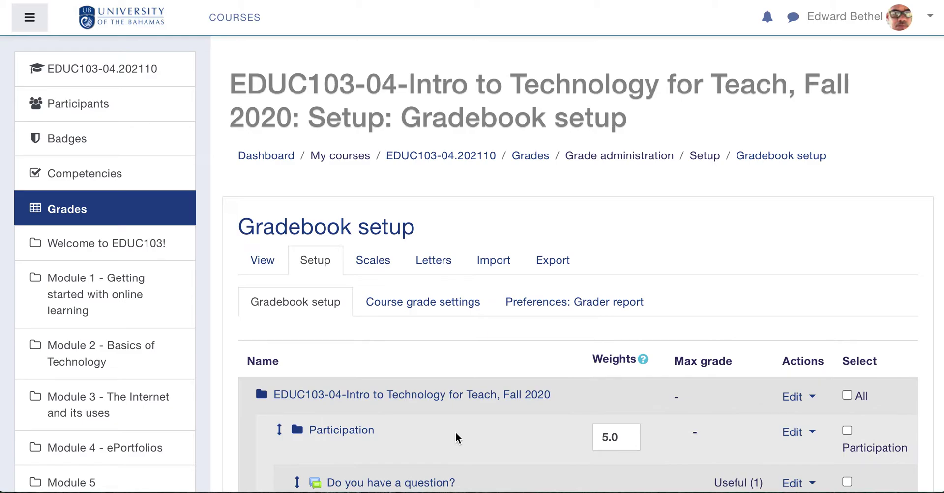
Start a new grade category named Practice Quizzes with Mean of grades as its aggregation
{"action": "scroll", "coordinate": [456, 437], "scroll_direction": "down", "scroll_amount": 20}
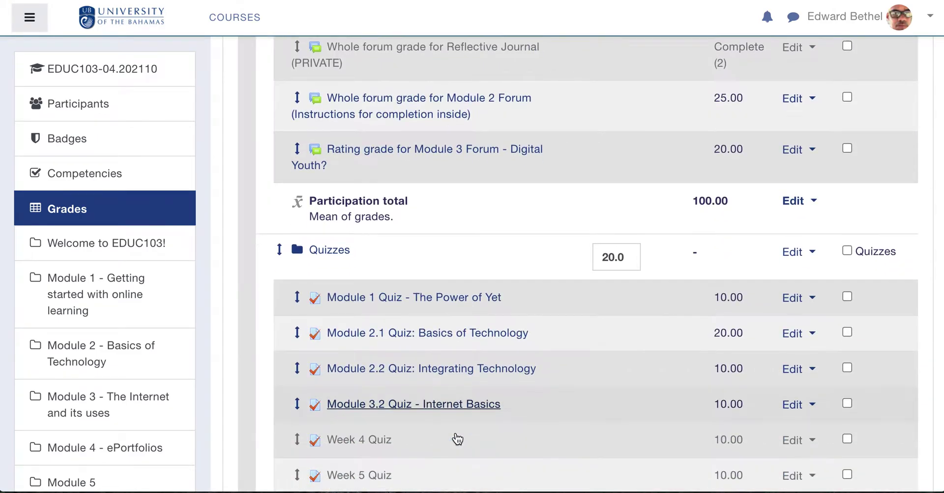
{"action": "scroll", "coordinate": [457, 437], "scroll_direction": "down", "scroll_amount": 10}
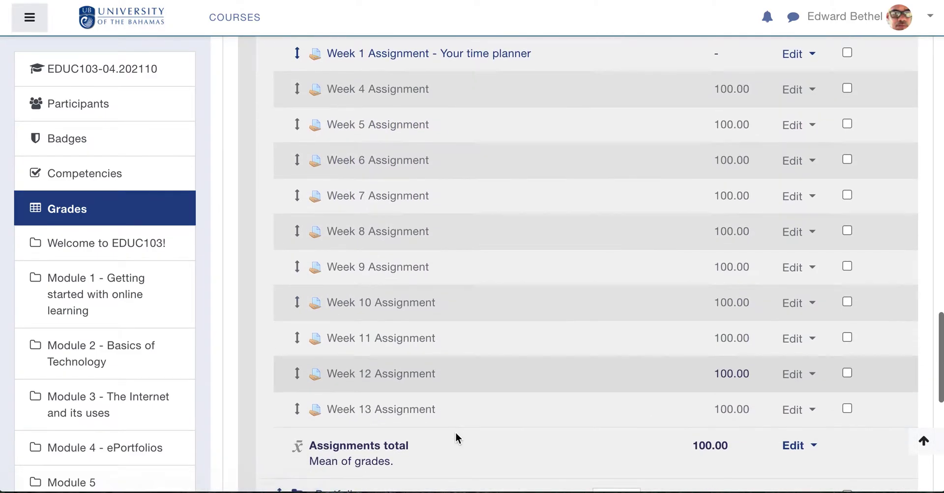
{"action": "scroll", "coordinate": [455, 436], "scroll_direction": "up", "scroll_amount": 5}
{"action": "scroll", "coordinate": [455, 435], "scroll_direction": "down", "scroll_amount": 10}
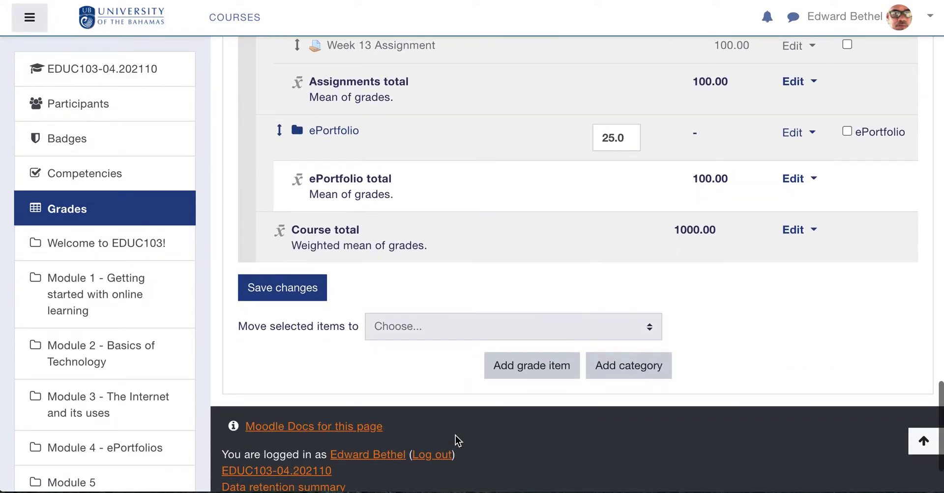
{"action": "left_click", "coordinate": [640, 364]}
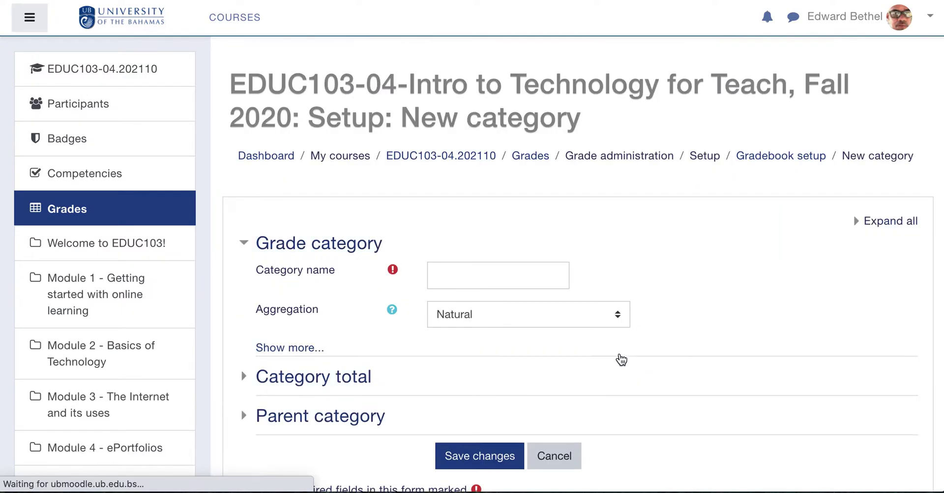
{"action": "left_click", "coordinate": [500, 272]}
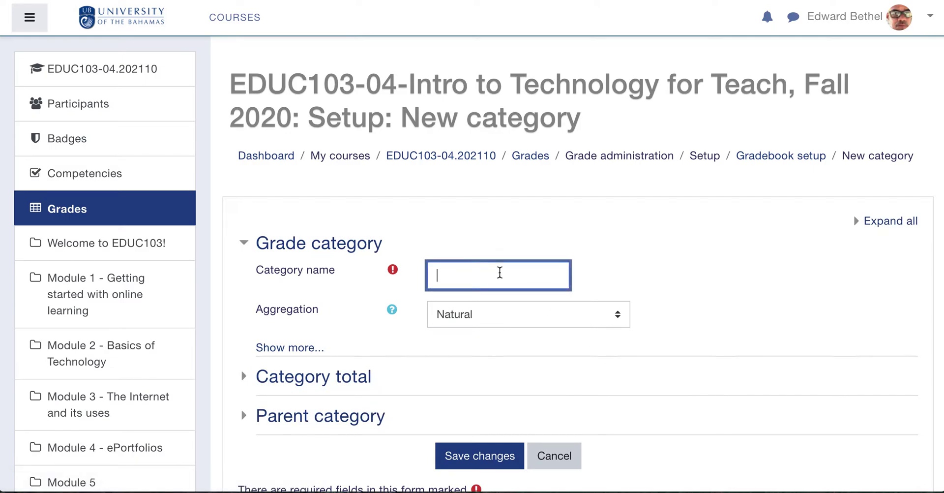
{"action": "type", "text": "Practice Quizzes"}
{"action": "left_click", "coordinate": [524, 314]}
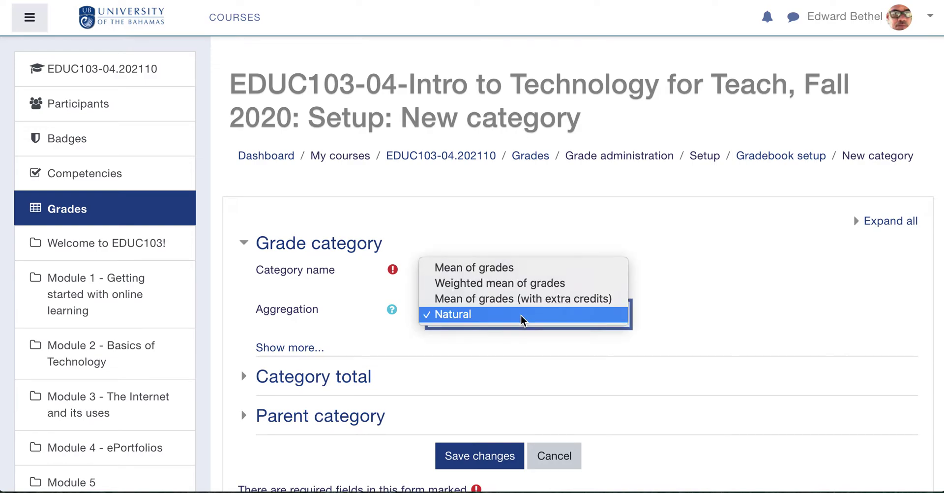
{"action": "left_click", "coordinate": [532, 268]}
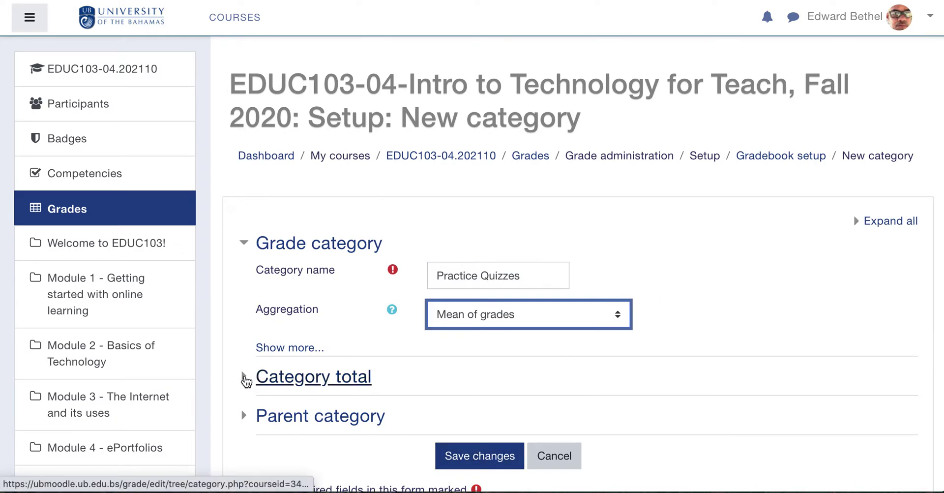
Review the category total settings, save the Practice Quizzes category, and check its entry and weight in the gradebook setup
{"action": "left_click", "coordinate": [246, 380]}
{"action": "scroll", "coordinate": [518, 389], "scroll_direction": "down", "scroll_amount": 3}
{"action": "scroll", "coordinate": [517, 388], "scroll_direction": "down", "scroll_amount": 2}
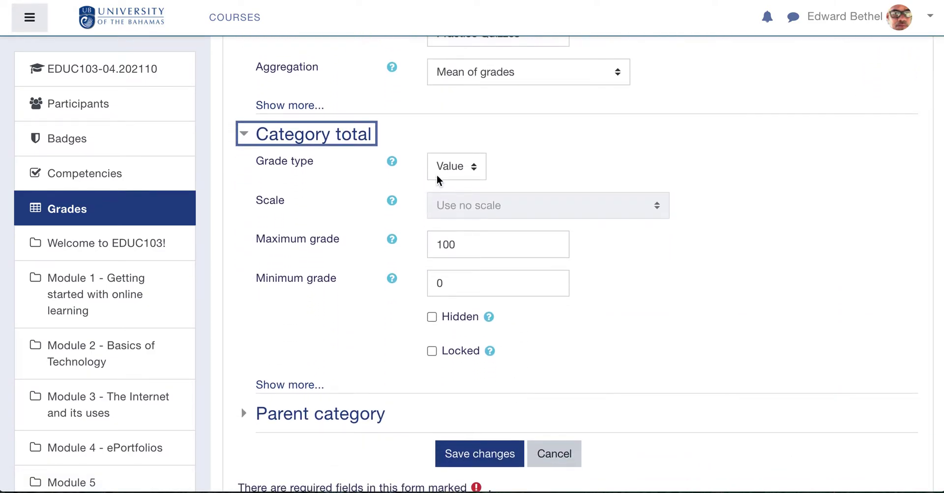
{"action": "left_click", "coordinate": [480, 454]}
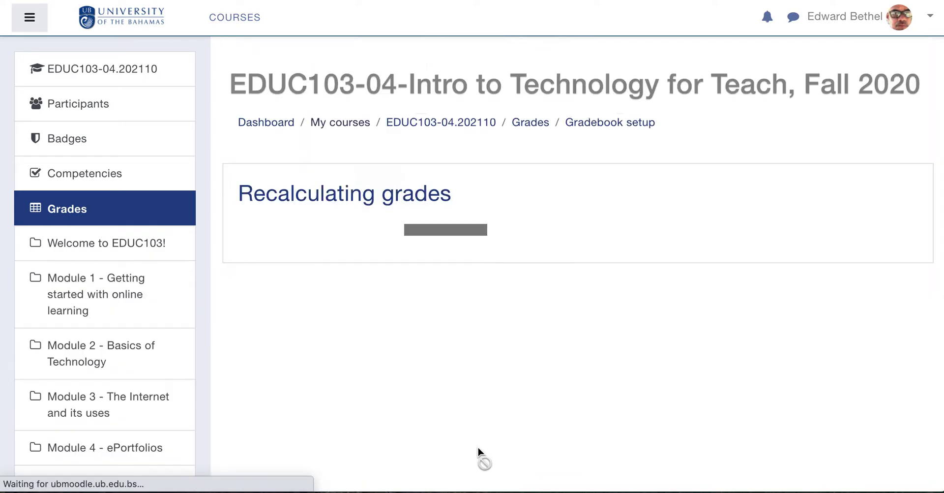
{"action": "left_click", "coordinate": [603, 279]}
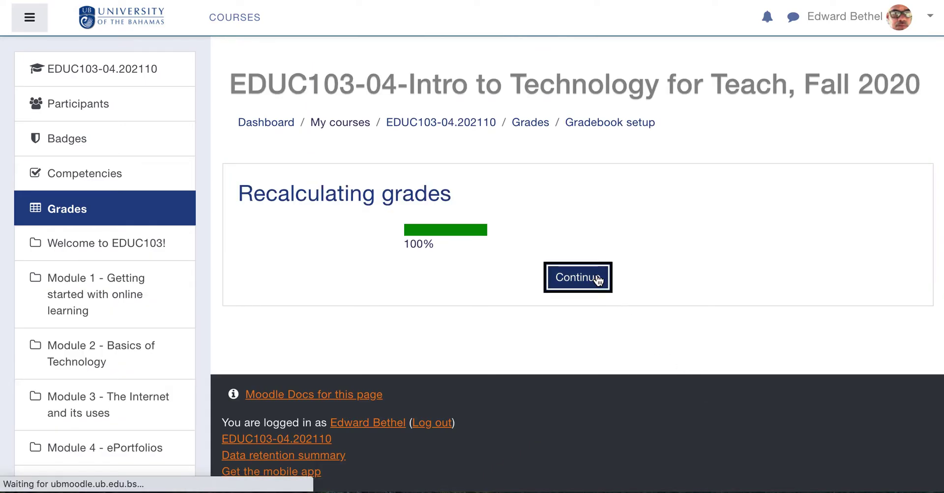
{"action": "scroll", "coordinate": [711, 270], "scroll_direction": "down", "scroll_amount": 15}
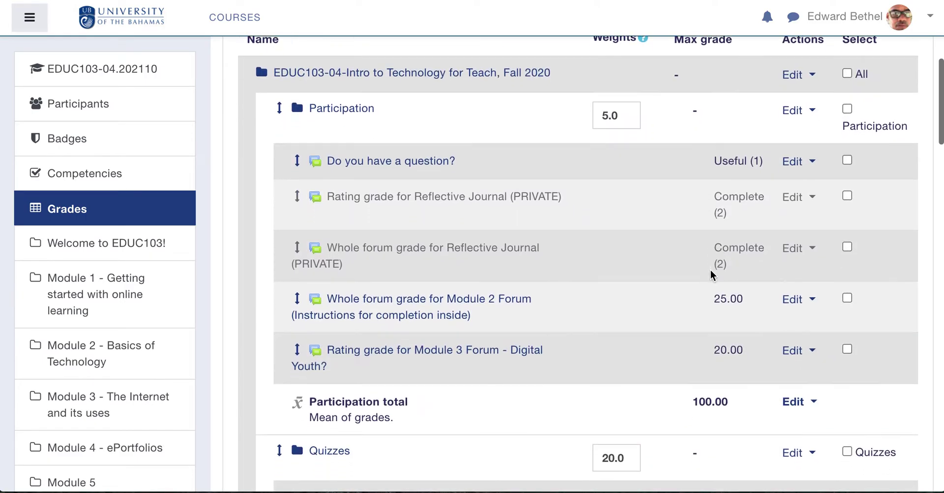
{"action": "scroll", "coordinate": [711, 272], "scroll_direction": "down", "scroll_amount": 20}
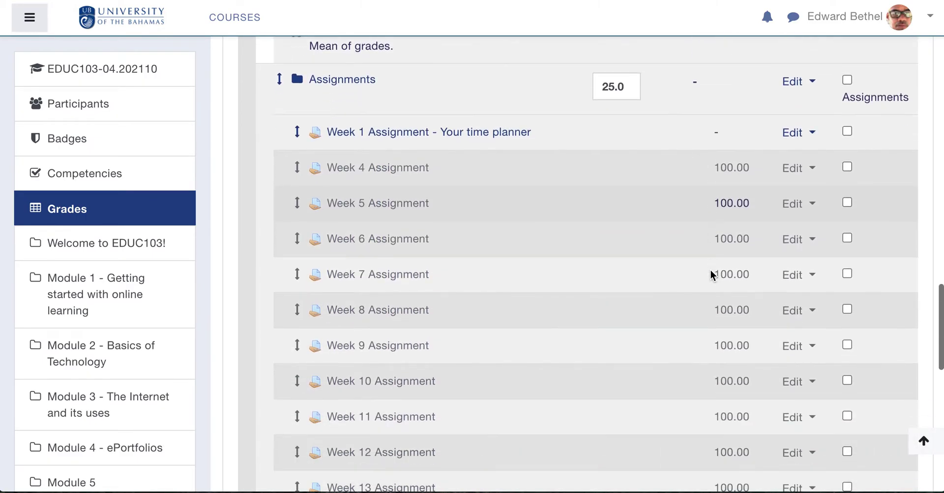
{"action": "scroll", "coordinate": [710, 270], "scroll_direction": "down", "scroll_amount": 2}
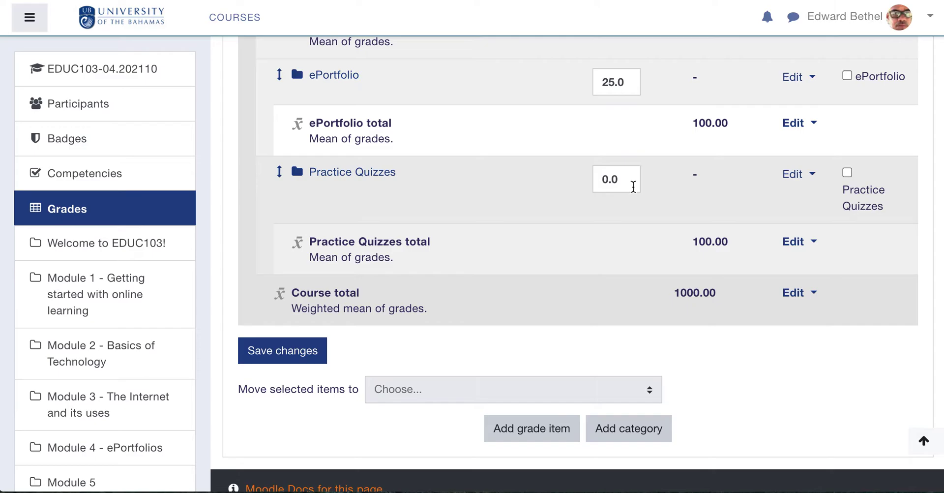
Move the Week 5, Week 7 and Week 10 quizzes into the Practice Quizzes category and return to the gradebook setup
{"action": "scroll", "coordinate": [633, 187], "scroll_direction": "up", "scroll_amount": 5}
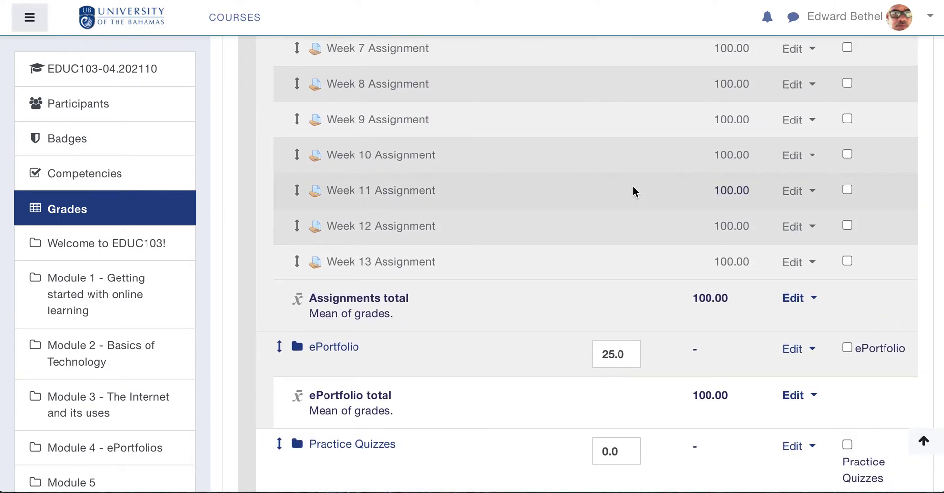
{"action": "scroll", "coordinate": [633, 187], "scroll_direction": "up", "scroll_amount": 10}
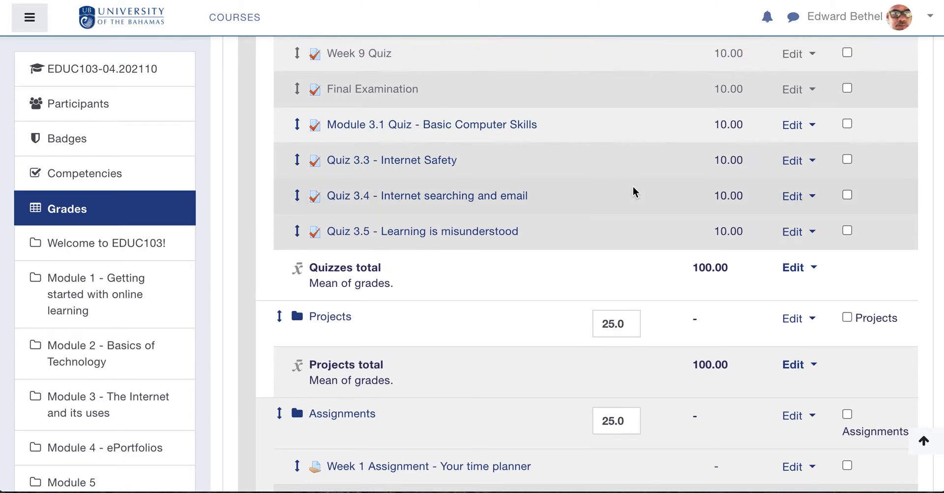
{"action": "scroll", "coordinate": [633, 186], "scroll_direction": "up", "scroll_amount": 5}
{"action": "scroll", "coordinate": [633, 187], "scroll_direction": "up", "scroll_amount": 4}
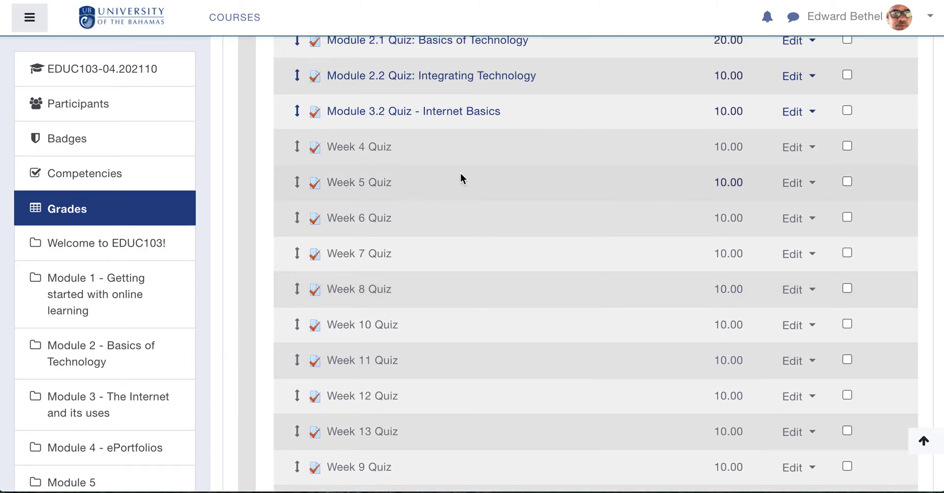
{"action": "left_click", "coordinate": [848, 182]}
{"action": "left_click", "coordinate": [847, 254]}
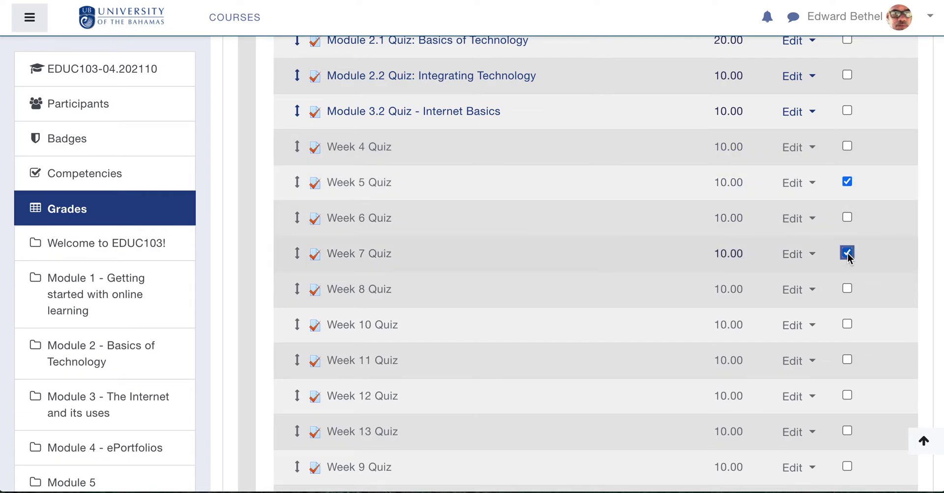
{"action": "left_click", "coordinate": [848, 327]}
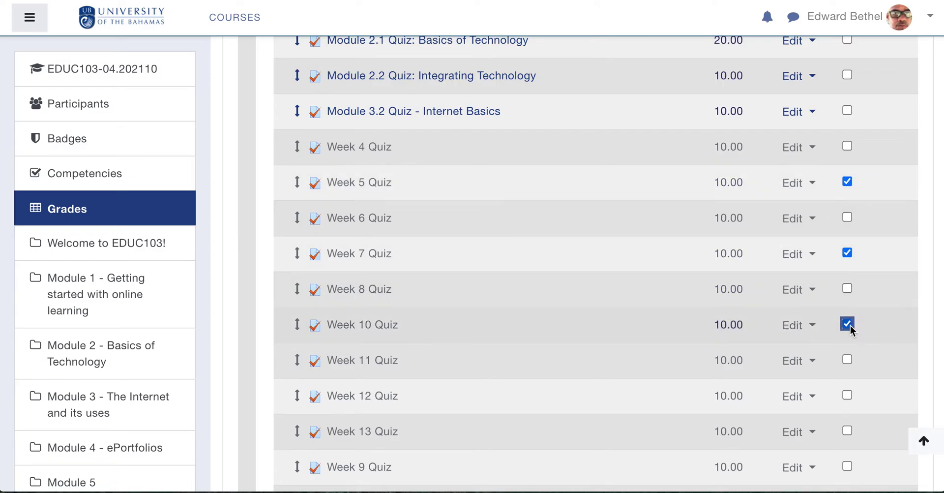
{"action": "scroll", "coordinate": [885, 339], "scroll_direction": "down", "scroll_amount": 20}
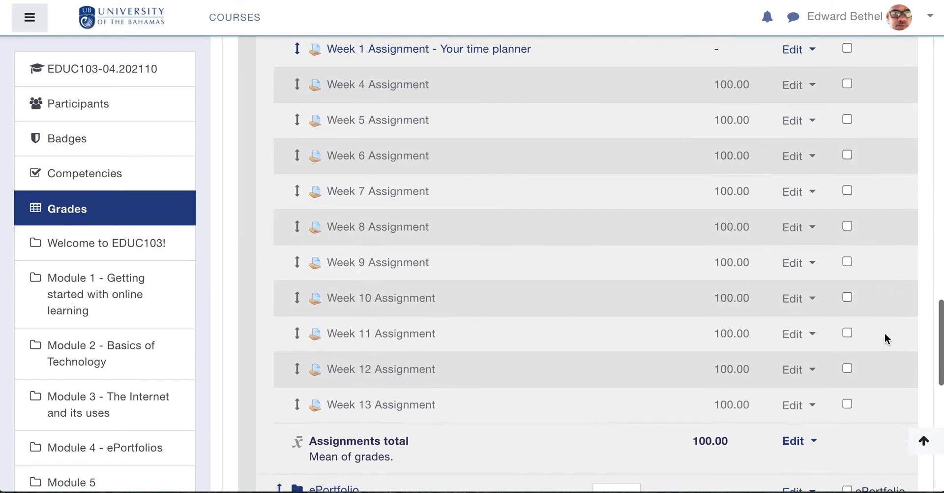
{"action": "scroll", "coordinate": [884, 333], "scroll_direction": "down", "scroll_amount": 5}
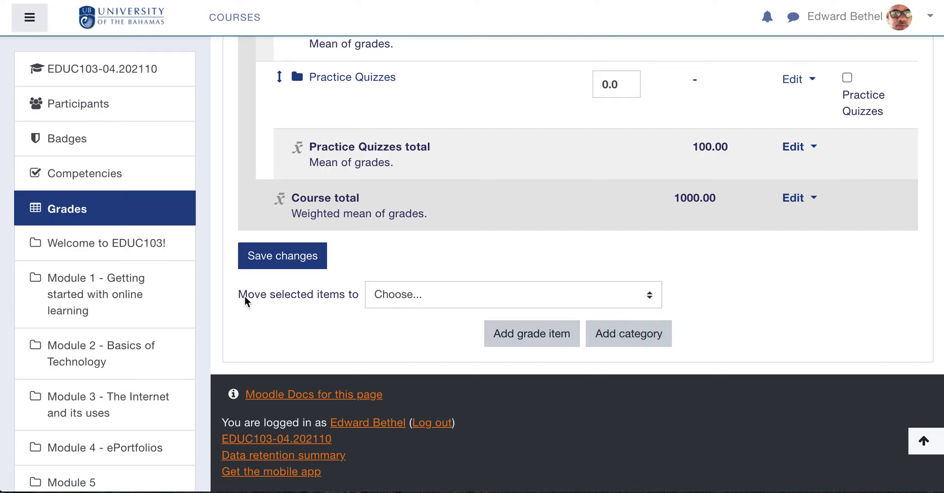
{"action": "left_click", "coordinate": [388, 297]}
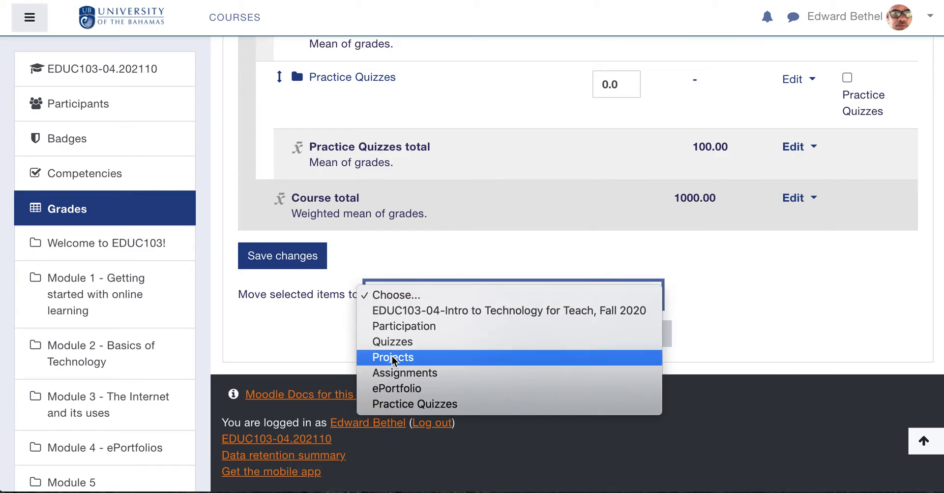
{"action": "left_click", "coordinate": [395, 407]}
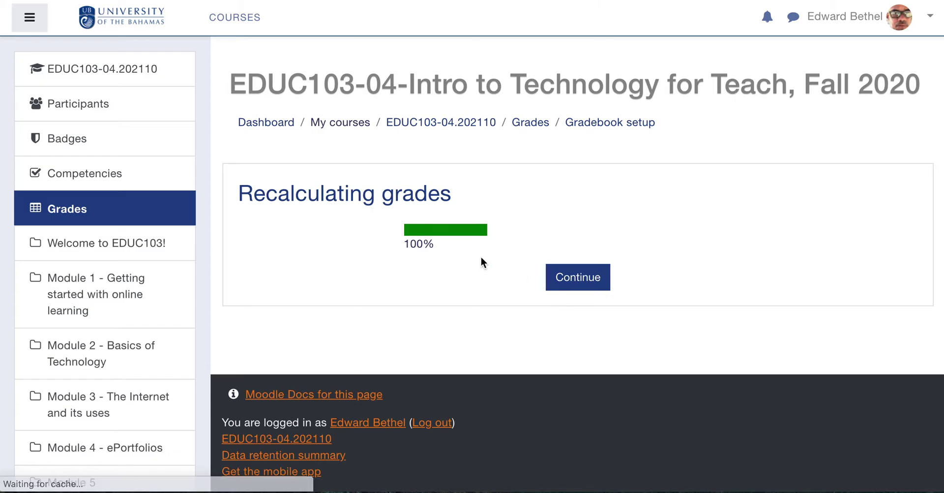
{"action": "left_click", "coordinate": [560, 275]}
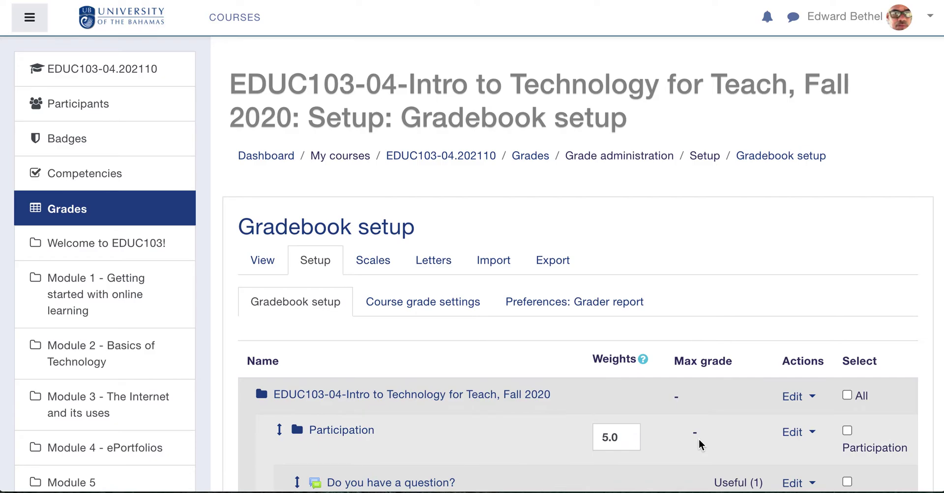
{"action": "scroll", "coordinate": [701, 444], "scroll_direction": "down", "scroll_amount": 7}
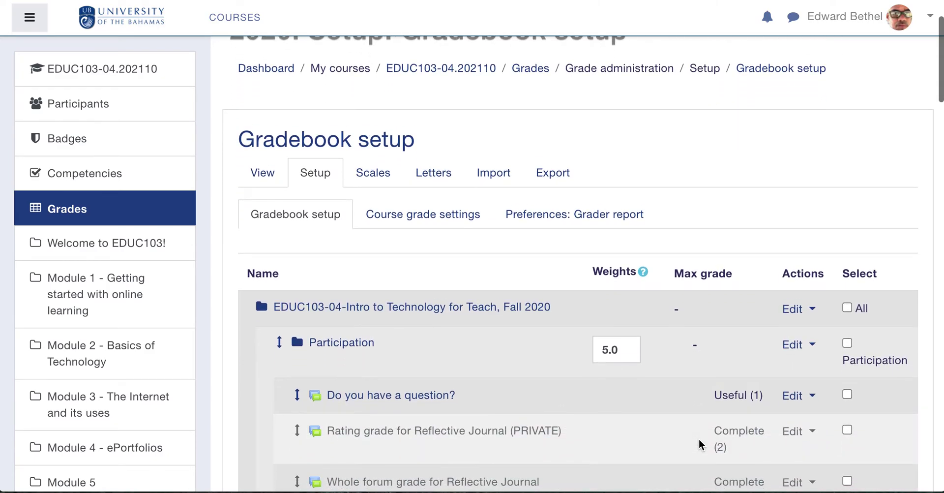
Check the Practice Quizzes category's weight, its quizzes and the course total in the gradebook setup
{"action": "scroll", "coordinate": [699, 439], "scroll_direction": "down", "scroll_amount": 18}
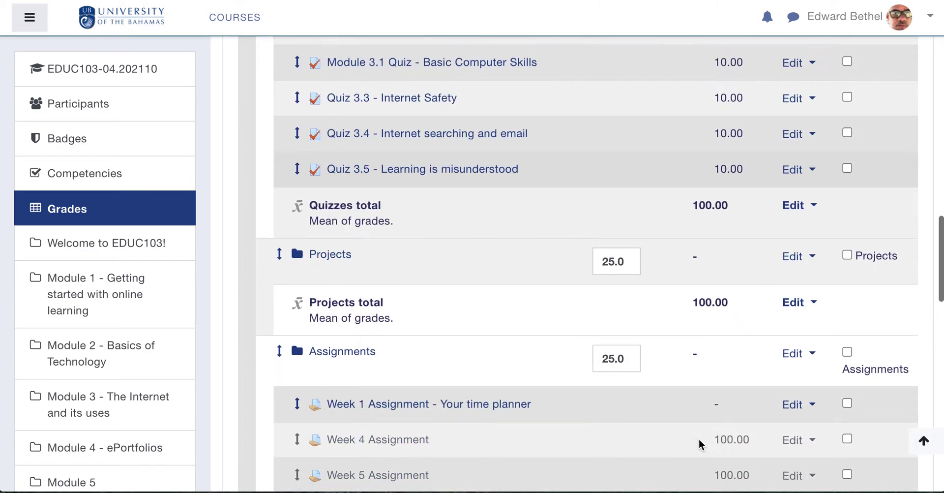
{"action": "scroll", "coordinate": [698, 439], "scroll_direction": "down", "scroll_amount": 12}
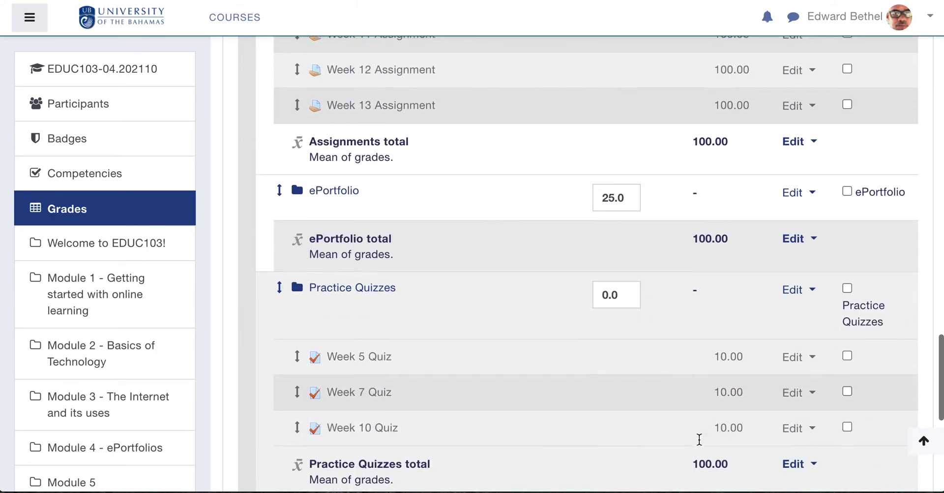
{"action": "scroll", "coordinate": [699, 439], "scroll_direction": "down", "scroll_amount": 1}
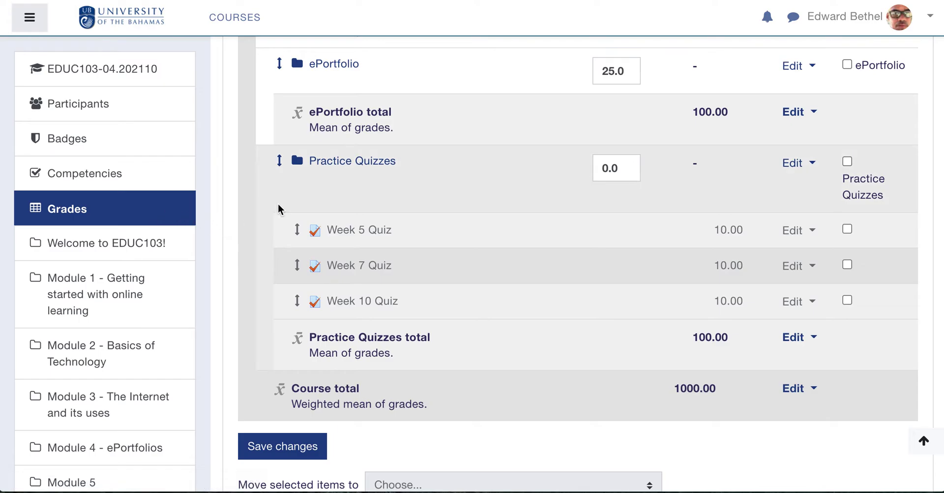
{"action": "scroll", "coordinate": [278, 206], "scroll_direction": "up", "scroll_amount": 20}
{"action": "scroll", "coordinate": [278, 209], "scroll_direction": "up", "scroll_amount": 15}
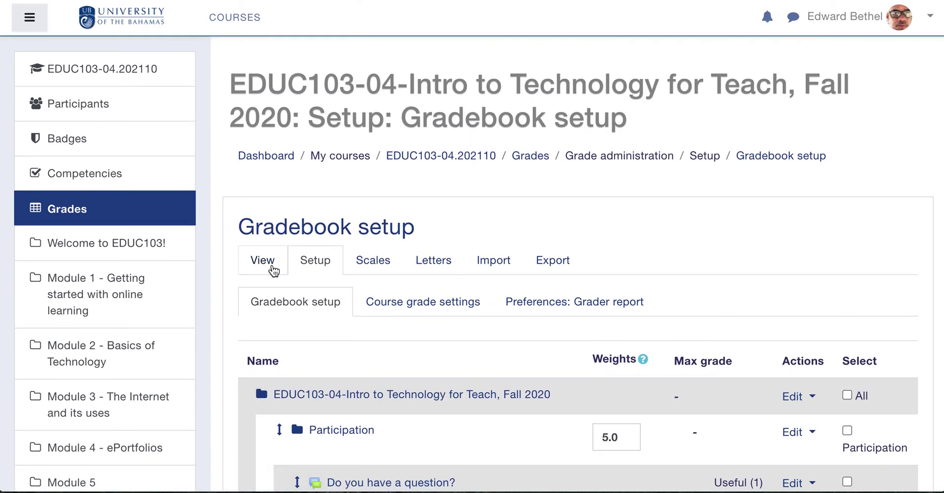
Open the grader report and examine the Practice Quizzes columns and the students' course totals
{"action": "left_click", "coordinate": [268, 266]}
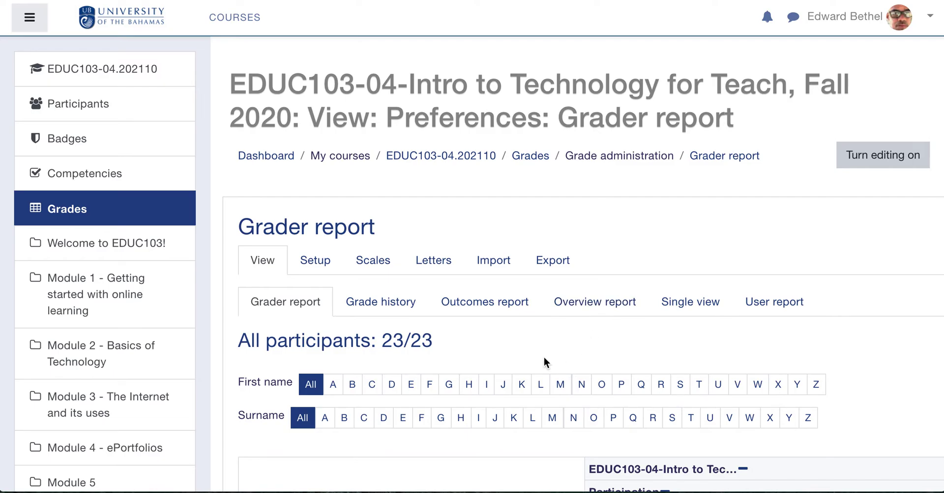
{"action": "scroll", "coordinate": [539, 358], "scroll_direction": "down", "scroll_amount": 8}
{"action": "scroll", "coordinate": [539, 358], "scroll_direction": "up", "scroll_amount": 2}
{"action": "scroll", "coordinate": [725, 314], "scroll_direction": "right", "scroll_amount": 5}
{"action": "scroll", "coordinate": [726, 313], "scroll_direction": "right", "scroll_amount": 15}
{"action": "scroll", "coordinate": [726, 313], "scroll_direction": "right", "scroll_amount": 15}
{"action": "scroll", "coordinate": [726, 318], "scroll_direction": "right", "scroll_amount": 8}
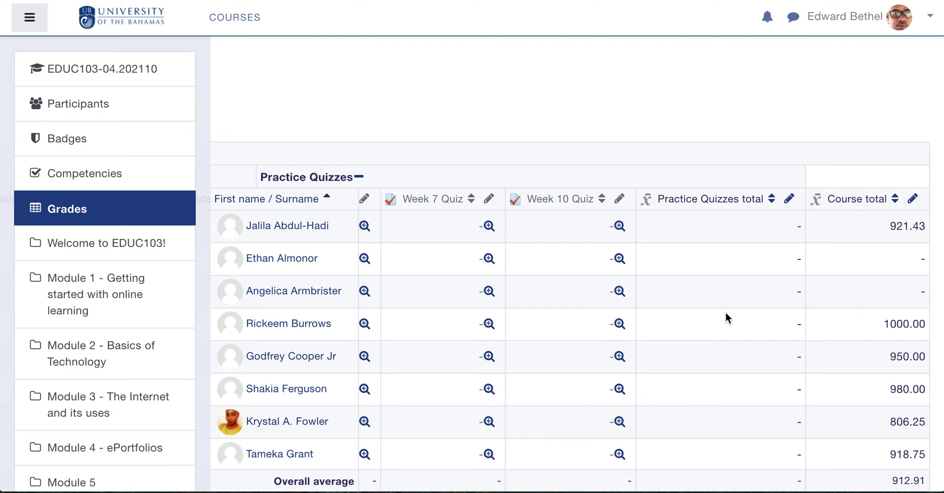
{"action": "scroll", "coordinate": [726, 317], "scroll_direction": "left", "scroll_amount": 4}
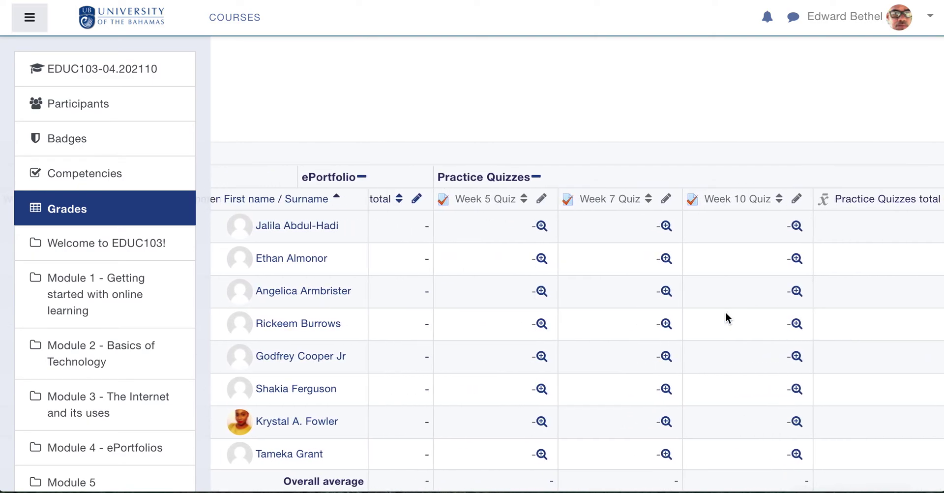
{"action": "scroll", "coordinate": [725, 311], "scroll_direction": "left", "scroll_amount": 1}
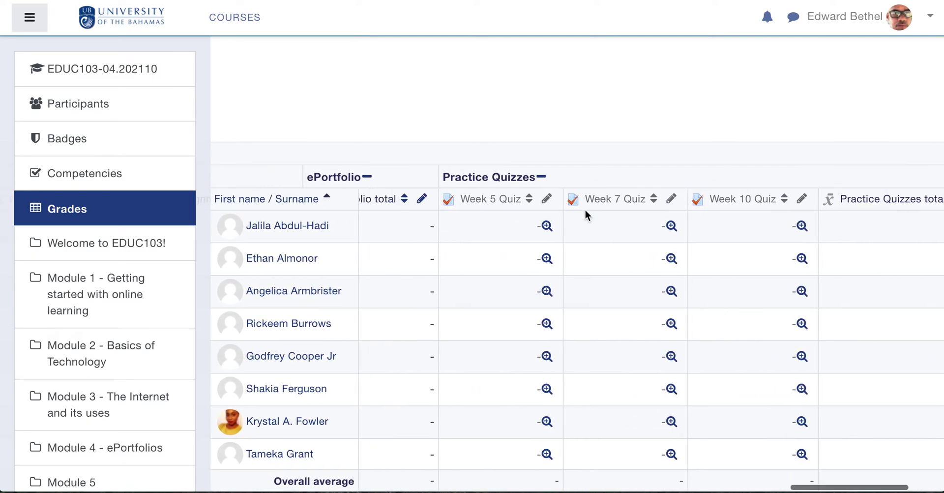
Sort the grader report by Week 5 Quiz and review the quiz grades and course totals across the table
{"action": "left_click", "coordinate": [529, 200]}
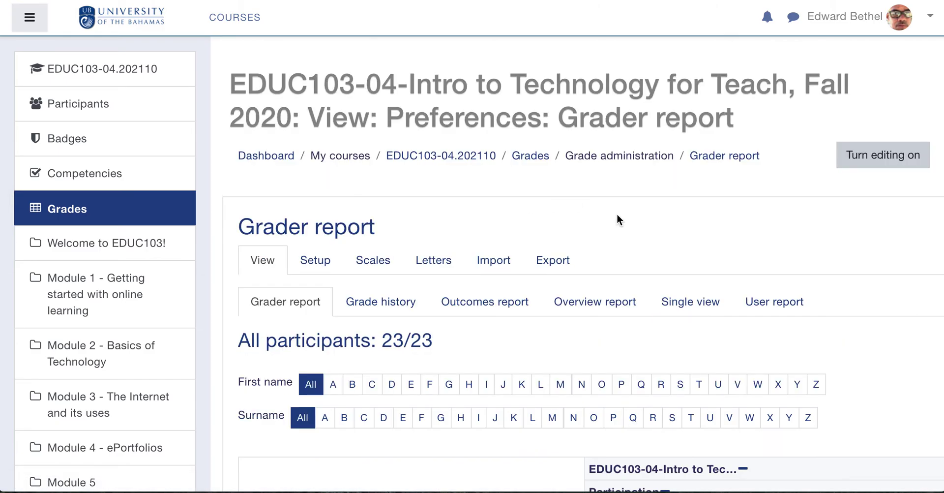
{"action": "scroll", "coordinate": [617, 220], "scroll_direction": "down", "scroll_amount": 6}
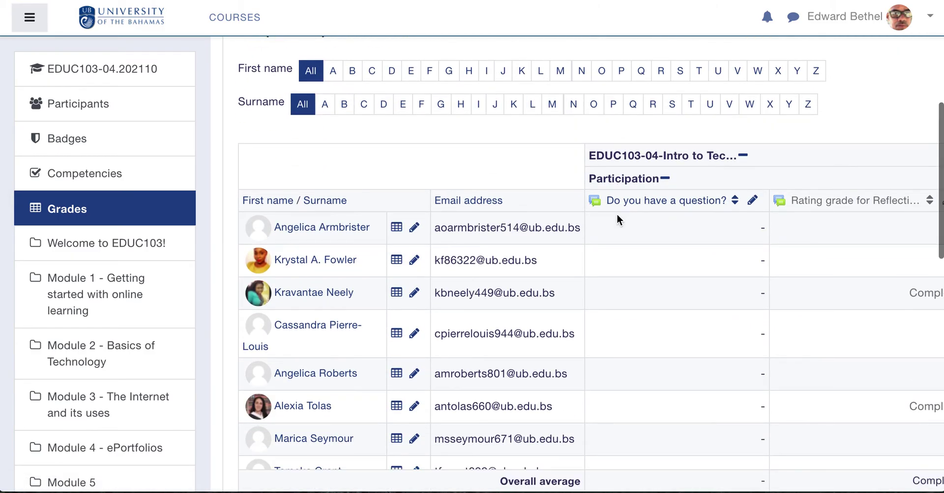
{"action": "scroll", "coordinate": [618, 218], "scroll_direction": "right", "scroll_amount": 10}
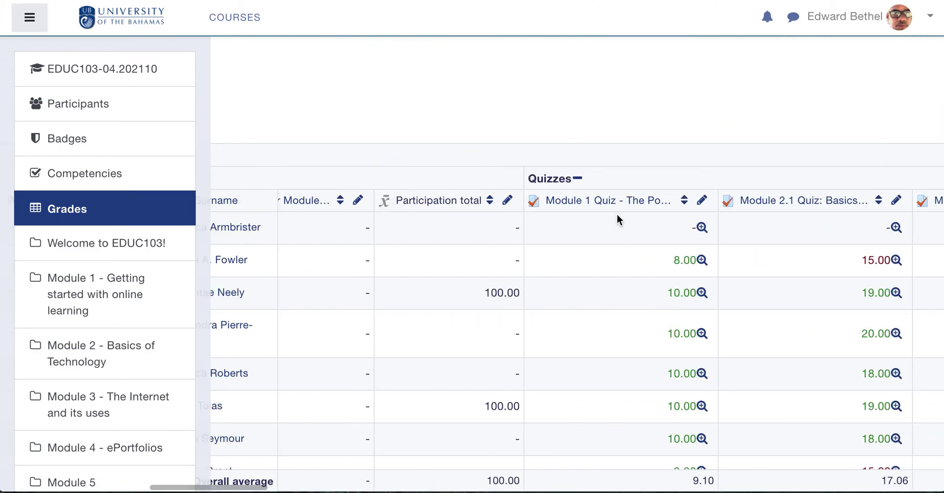
{"action": "scroll", "coordinate": [618, 216], "scroll_direction": "right", "scroll_amount": 15}
{"action": "scroll", "coordinate": [617, 219], "scroll_direction": "right", "scroll_amount": 20}
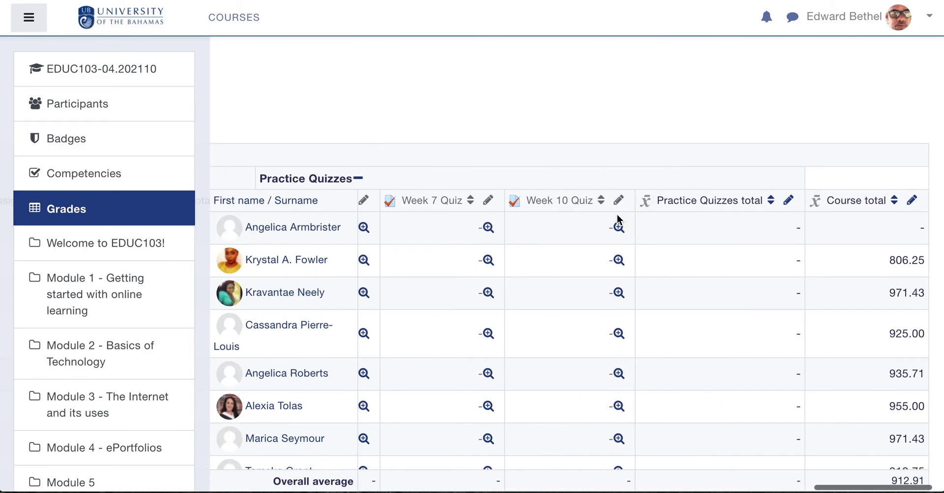
{"action": "scroll", "coordinate": [661, 227], "scroll_direction": "left", "scroll_amount": 4}
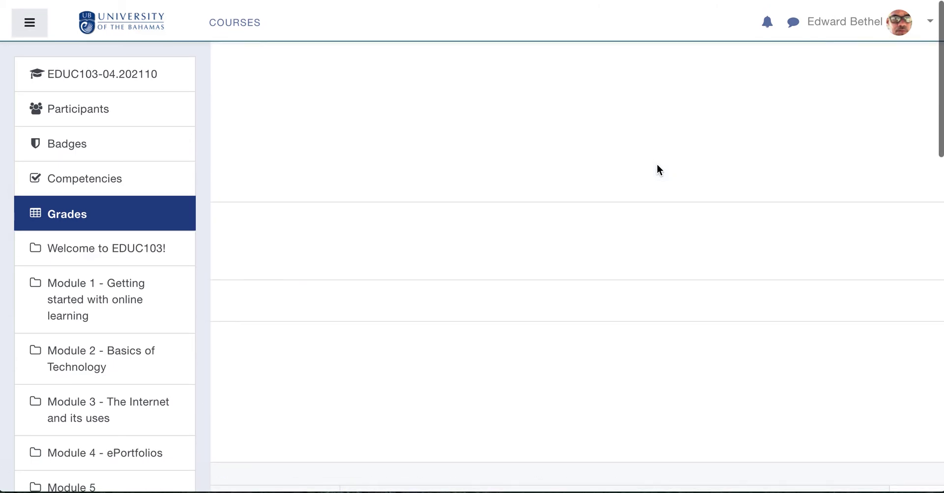
{"action": "scroll", "coordinate": [657, 165], "scroll_direction": "left", "scroll_amount": 10}
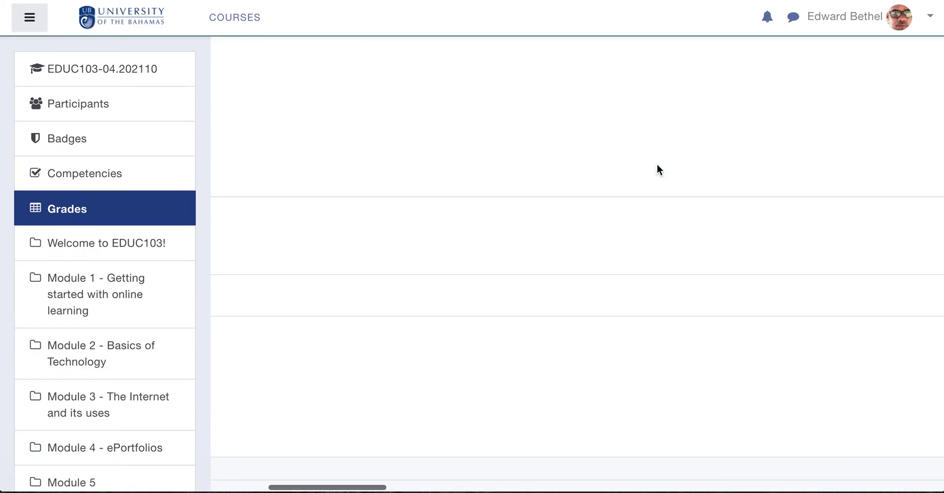
{"action": "scroll", "coordinate": [658, 165], "scroll_direction": "left", "scroll_amount": 5}
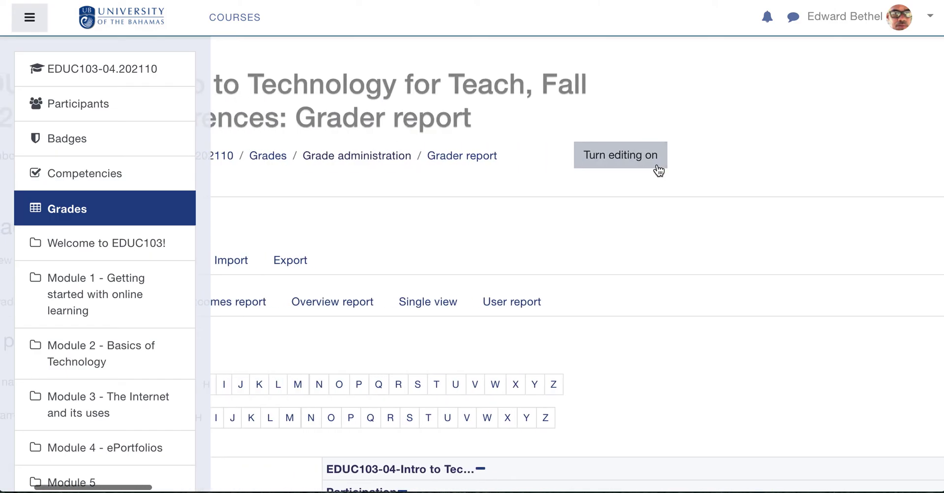
{"action": "scroll", "coordinate": [647, 192], "scroll_direction": "left", "scroll_amount": 5}
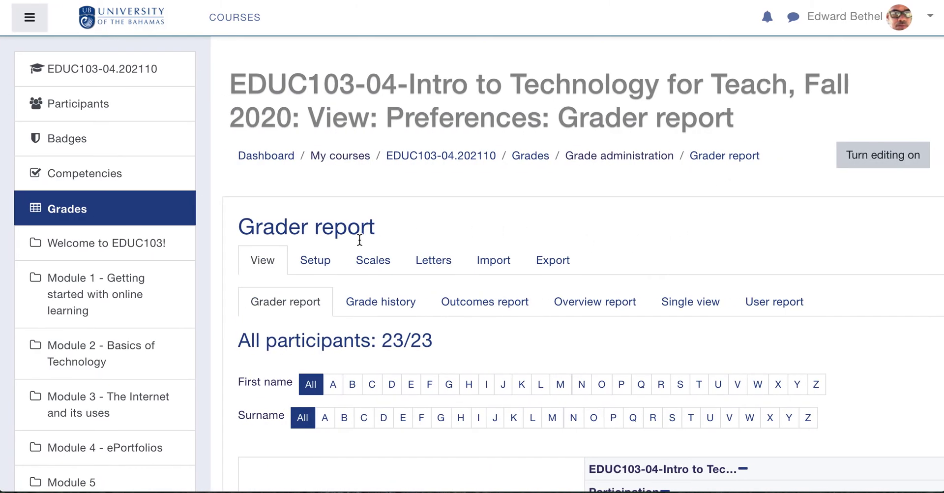
Return to the gradebook setup, review the top-level course category's aggregation and total settings, and save them
{"action": "left_click", "coordinate": [315, 262]}
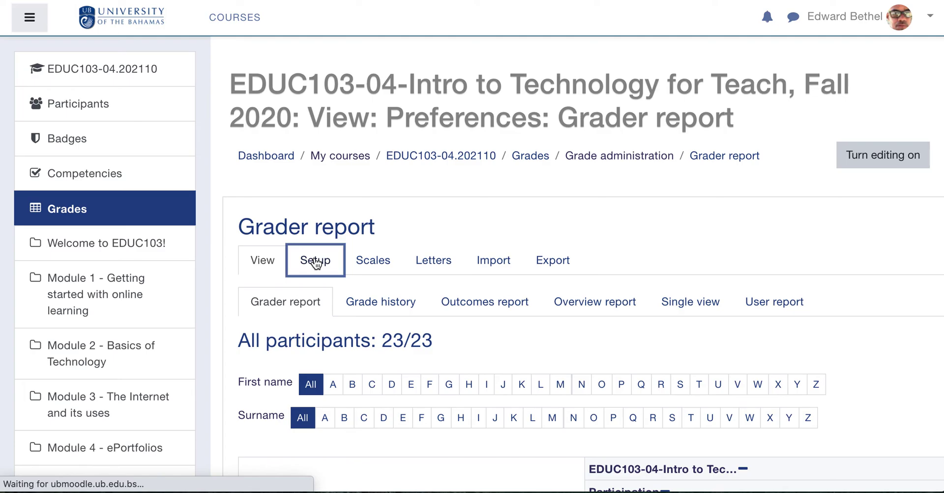
{"action": "scroll", "coordinate": [555, 226], "scroll_direction": "down", "scroll_amount": 1}
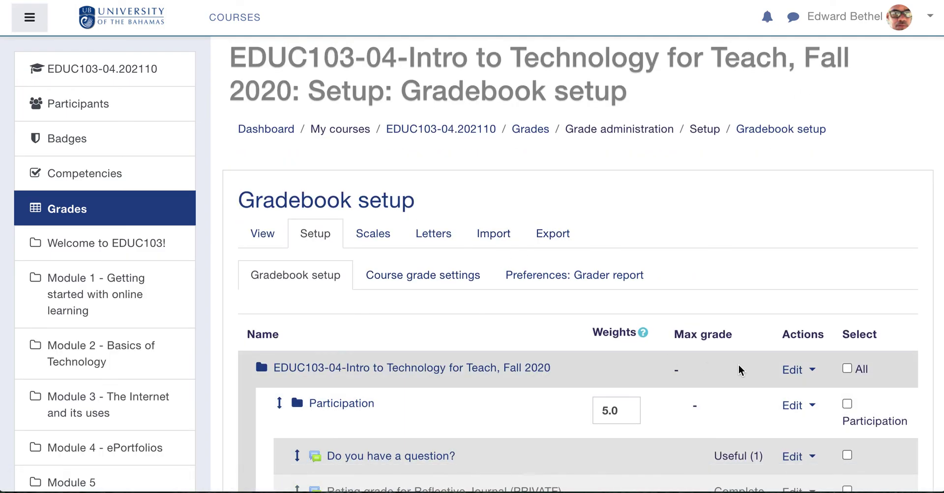
{"action": "left_click", "coordinate": [795, 374]}
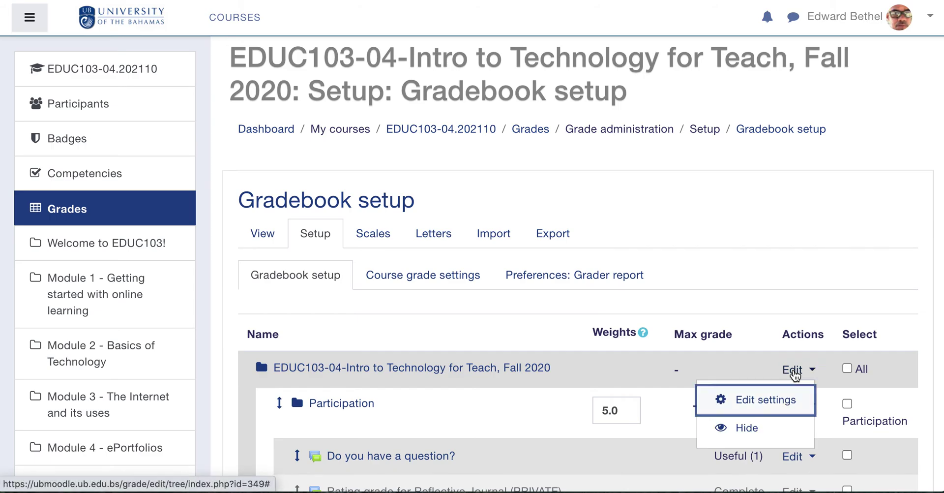
{"action": "left_click", "coordinate": [771, 410]}
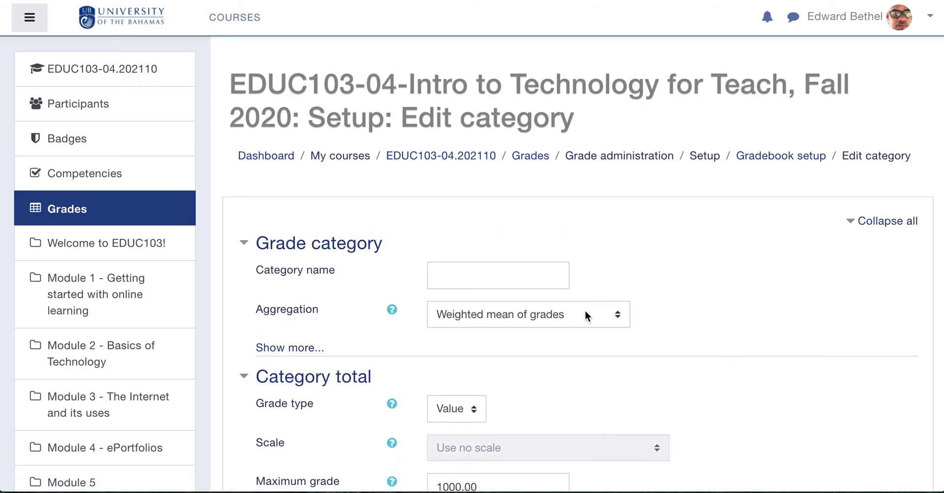
{"action": "scroll", "coordinate": [733, 298], "scroll_direction": "down", "scroll_amount": 7}
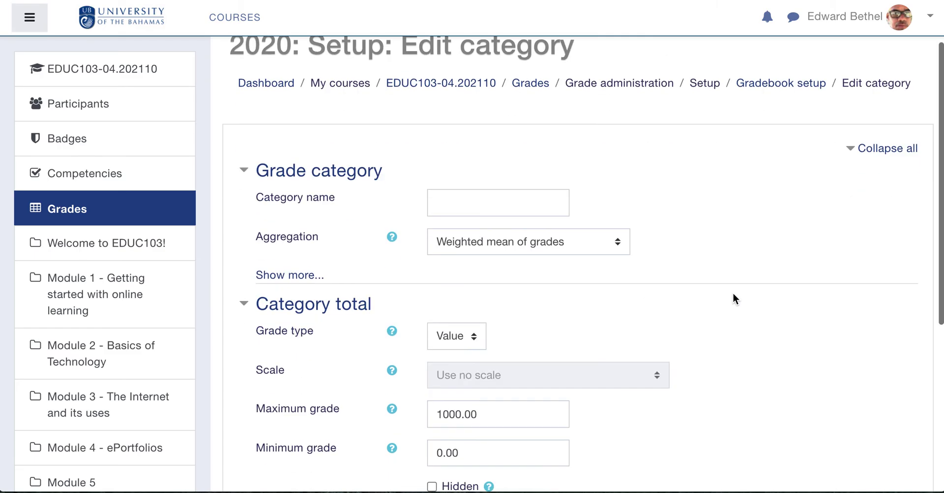
{"action": "left_click", "coordinate": [480, 322]}
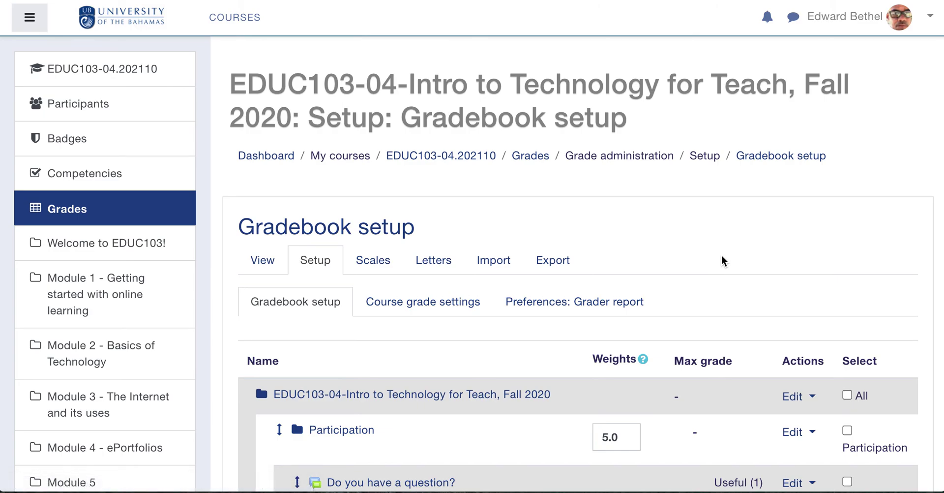
{"action": "scroll", "coordinate": [721, 256], "scroll_direction": "down", "scroll_amount": 10}
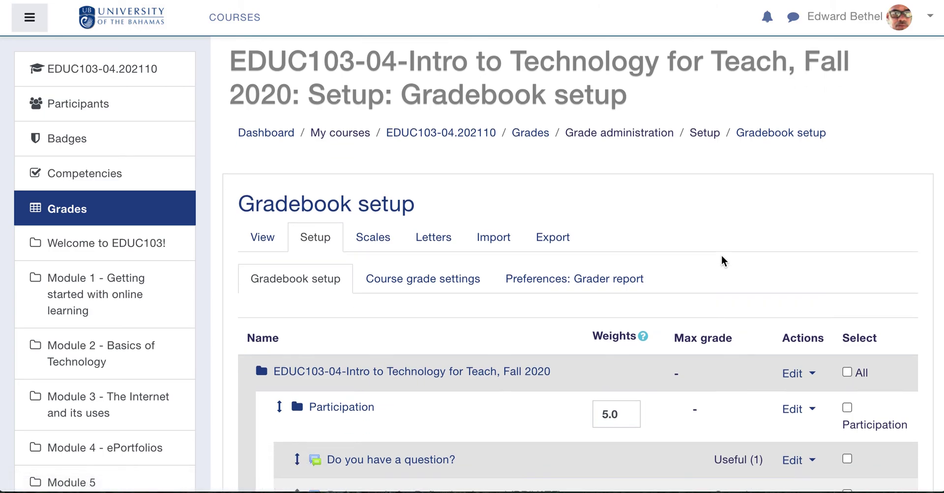
{"action": "scroll", "coordinate": [721, 255], "scroll_direction": "down", "scroll_amount": 15}
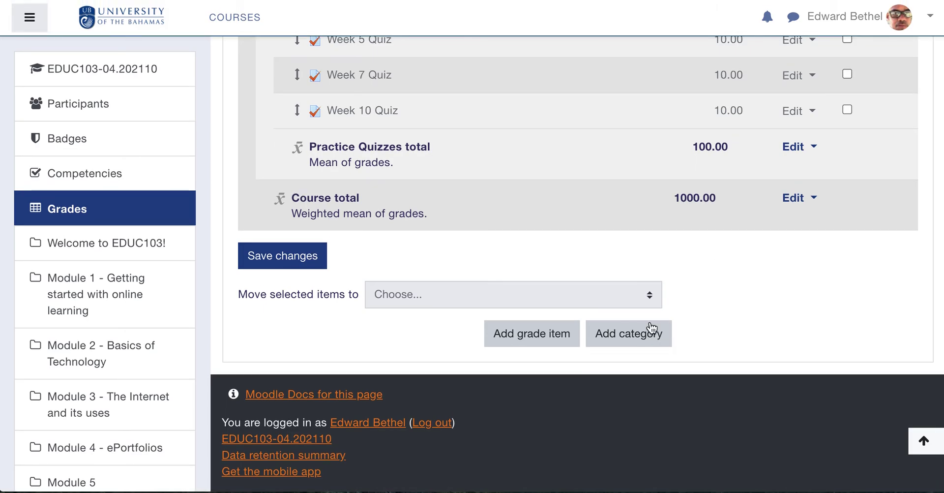
{"action": "left_click", "coordinate": [652, 328]}
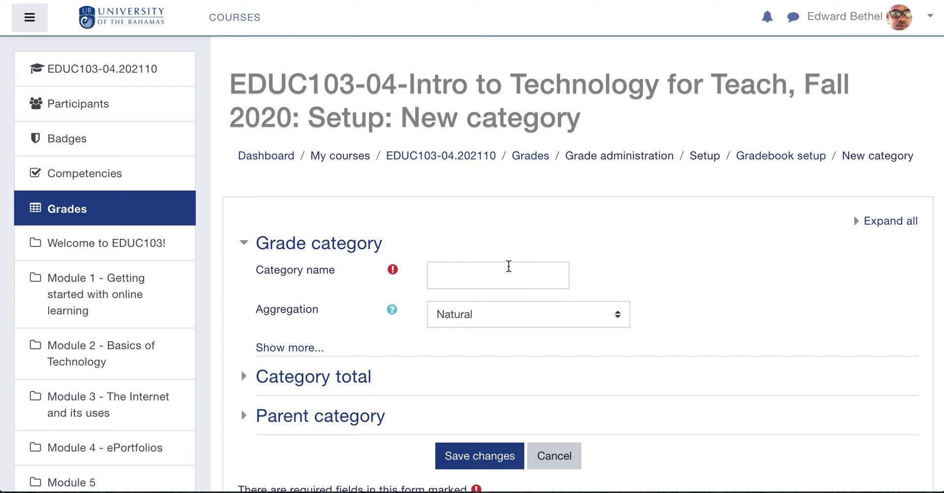
{"action": "left_click", "coordinate": [563, 463]}
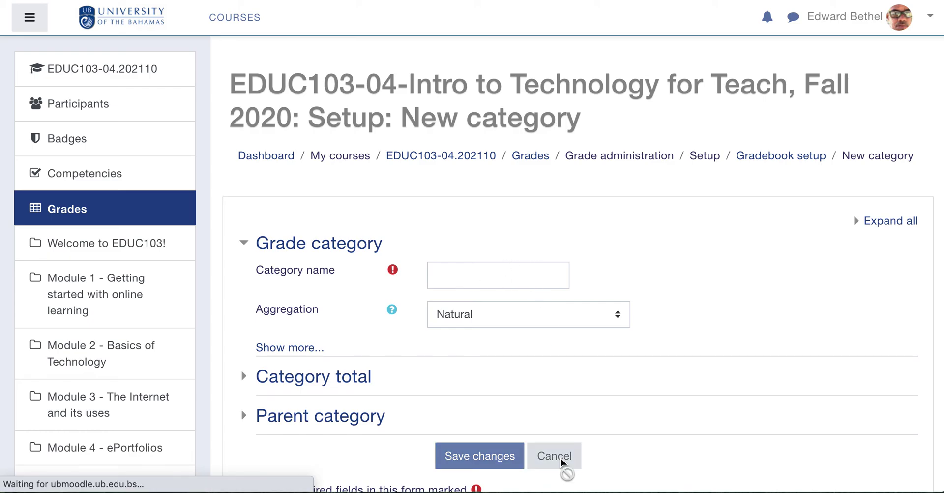
Move the Week 11, Week 12 and Week 13 quizzes into the Practice Quizzes category and check the category's contents
{"action": "scroll", "coordinate": [586, 357], "scroll_direction": "down", "scroll_amount": 7}
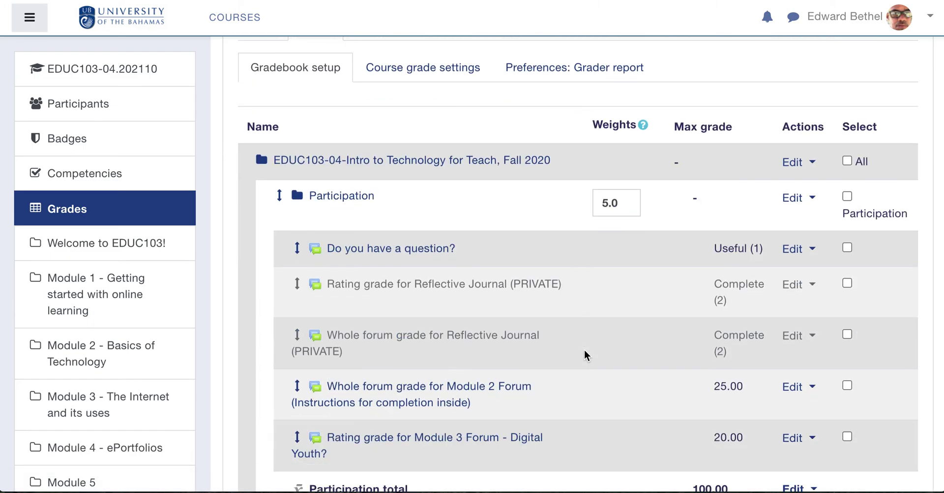
{"action": "scroll", "coordinate": [584, 350], "scroll_direction": "down", "scroll_amount": 13}
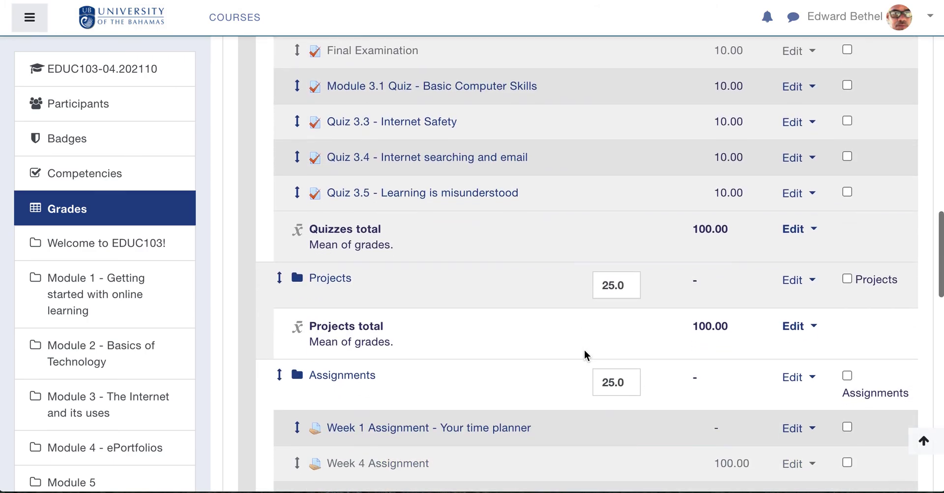
{"action": "scroll", "coordinate": [584, 349], "scroll_direction": "up", "scroll_amount": 3}
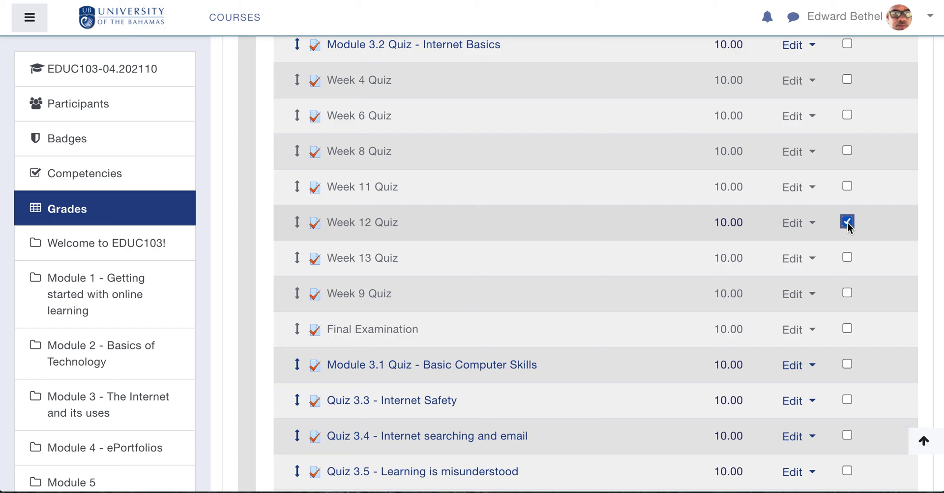
{"action": "left_click", "coordinate": [848, 258]}
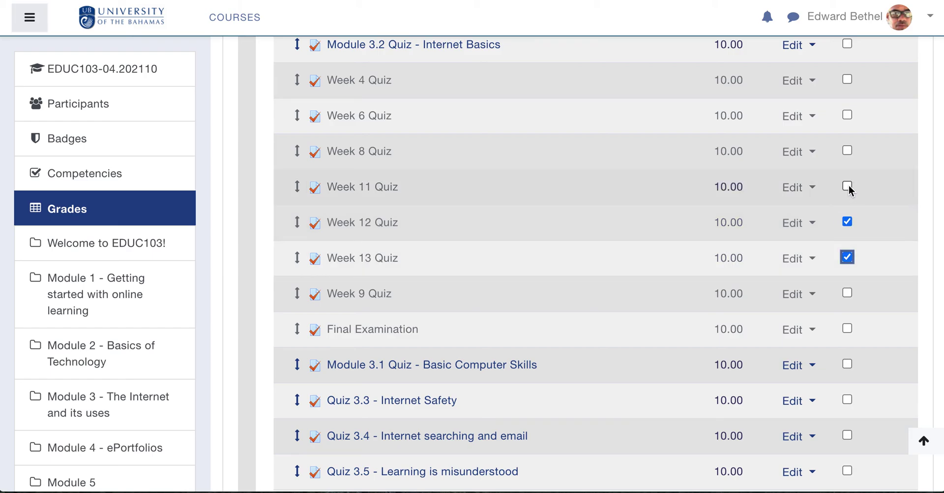
{"action": "scroll", "coordinate": [580, 294], "scroll_direction": "down", "scroll_amount": 15}
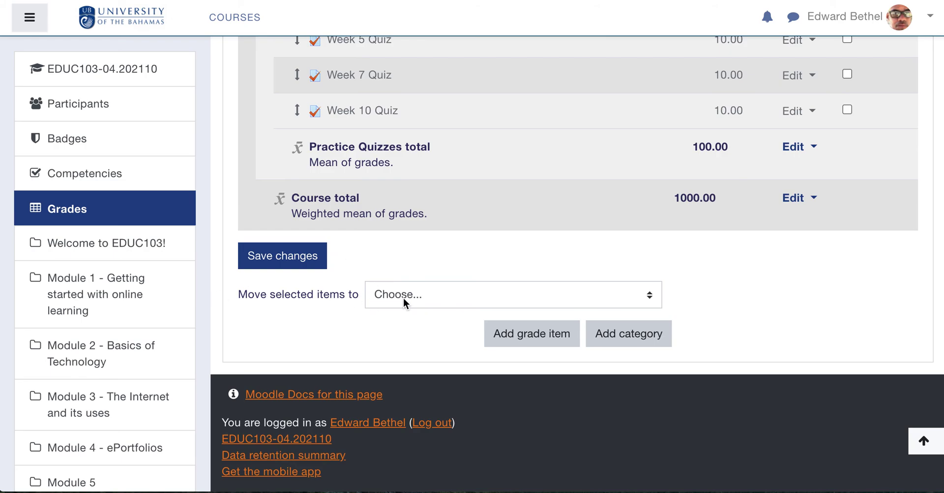
{"action": "left_click", "coordinate": [403, 297]}
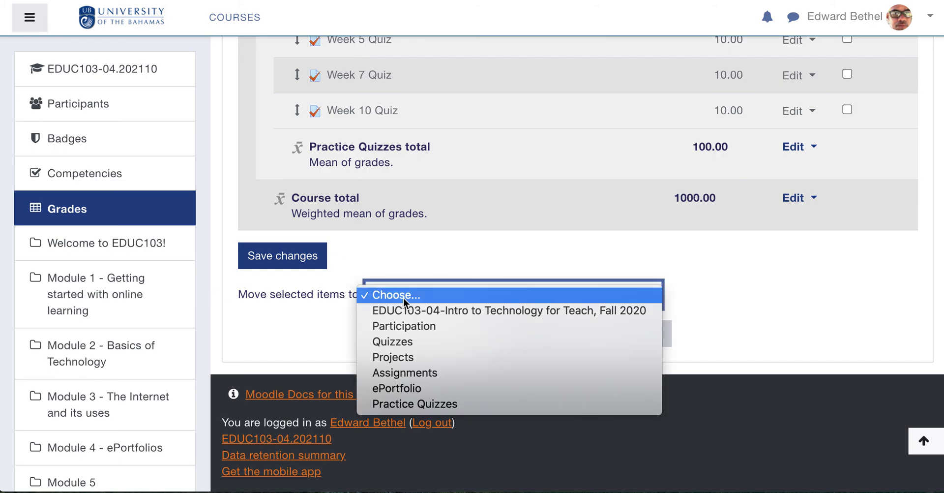
{"action": "left_click", "coordinate": [405, 405]}
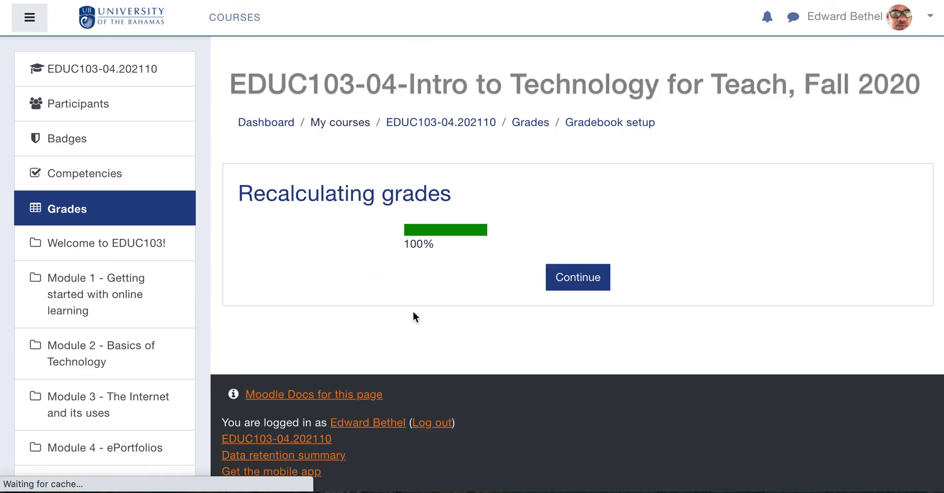
{"action": "left_click", "coordinate": [576, 289]}
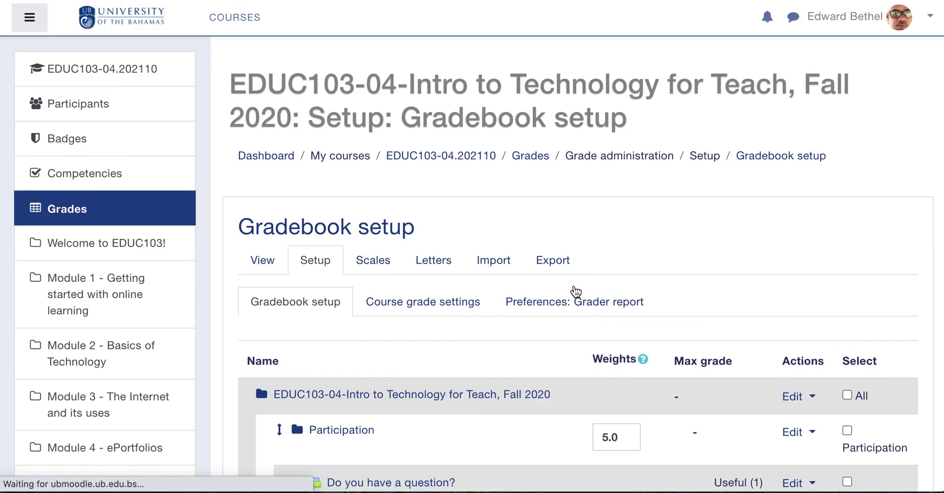
{"action": "scroll", "coordinate": [733, 253], "scroll_direction": "down", "scroll_amount": 3}
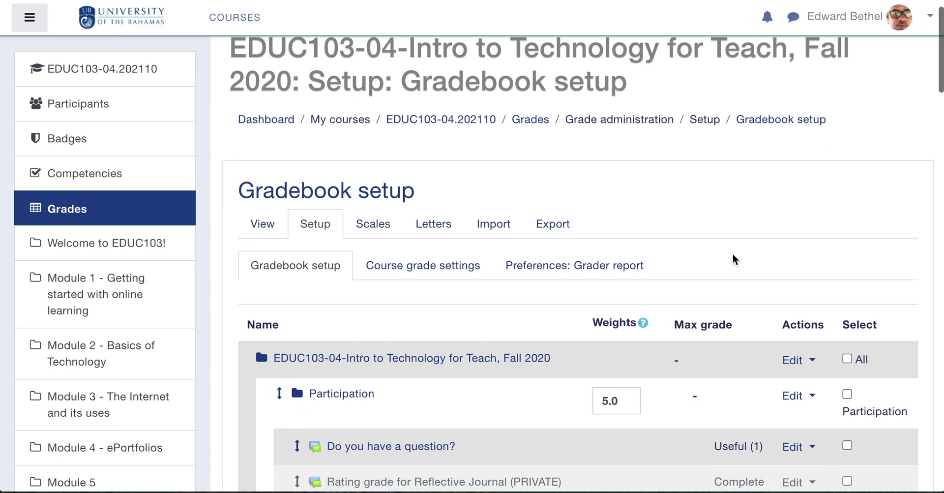
{"action": "scroll", "coordinate": [732, 254], "scroll_direction": "down", "scroll_amount": 20}
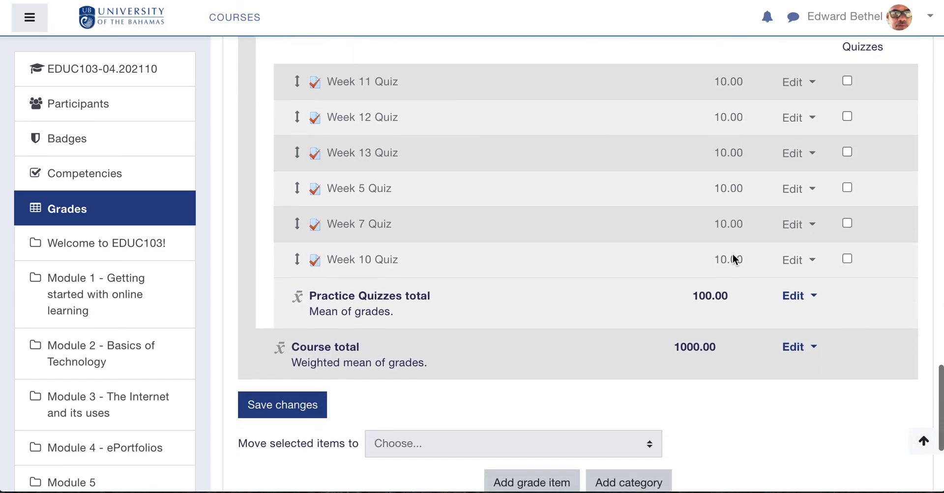
{"action": "scroll", "coordinate": [732, 254], "scroll_direction": "up", "scroll_amount": 2}
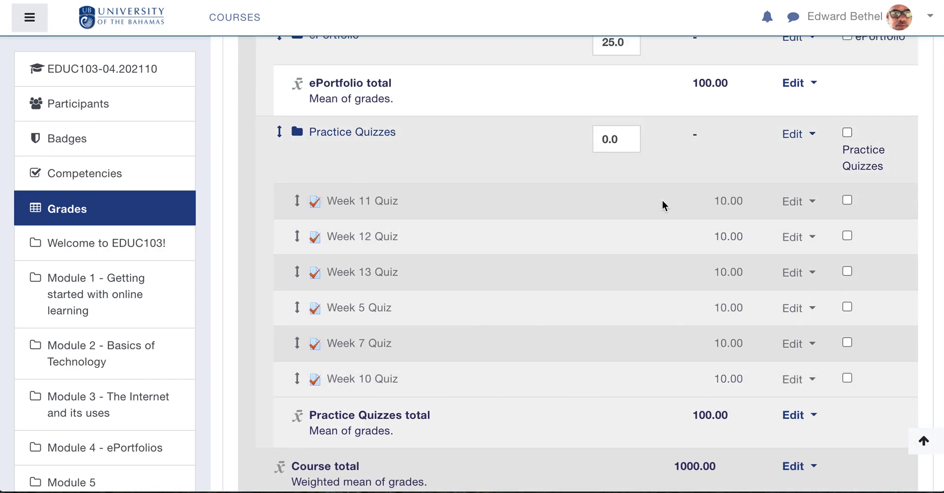